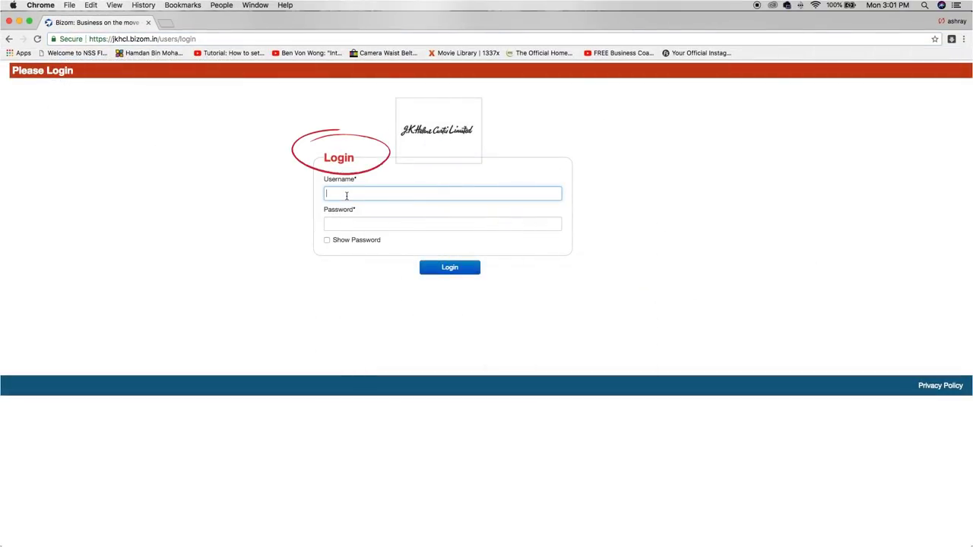
# - Sign in to the Bizom distributor portal with the saved username and the account password
pyautogui.write('test.distributor')
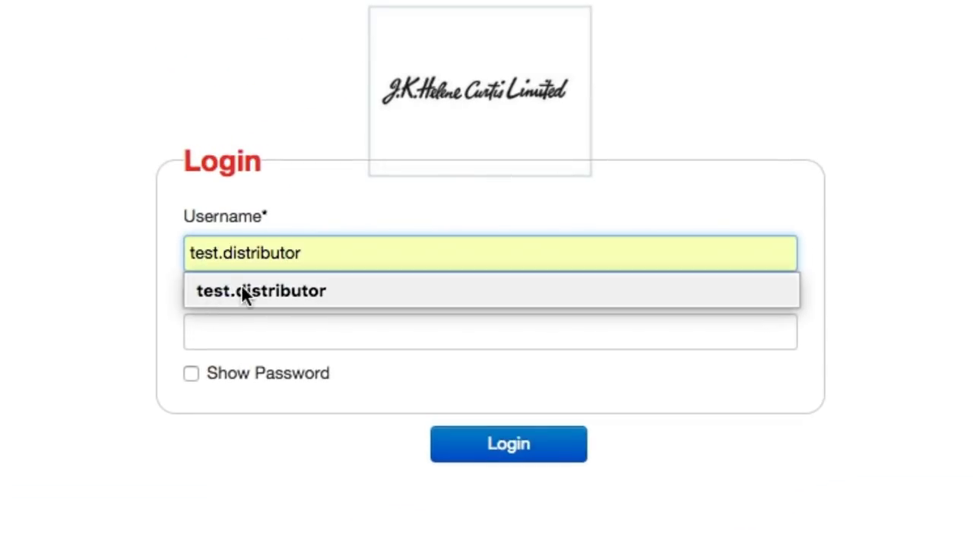
pyautogui.click(241, 290)
pyautogui.click(234, 321)
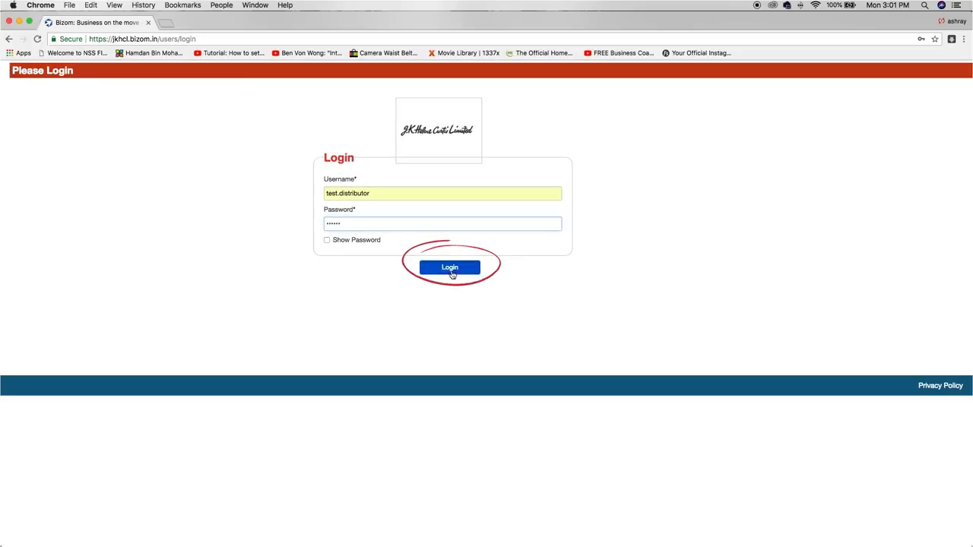
pyautogui.click(510, 449)
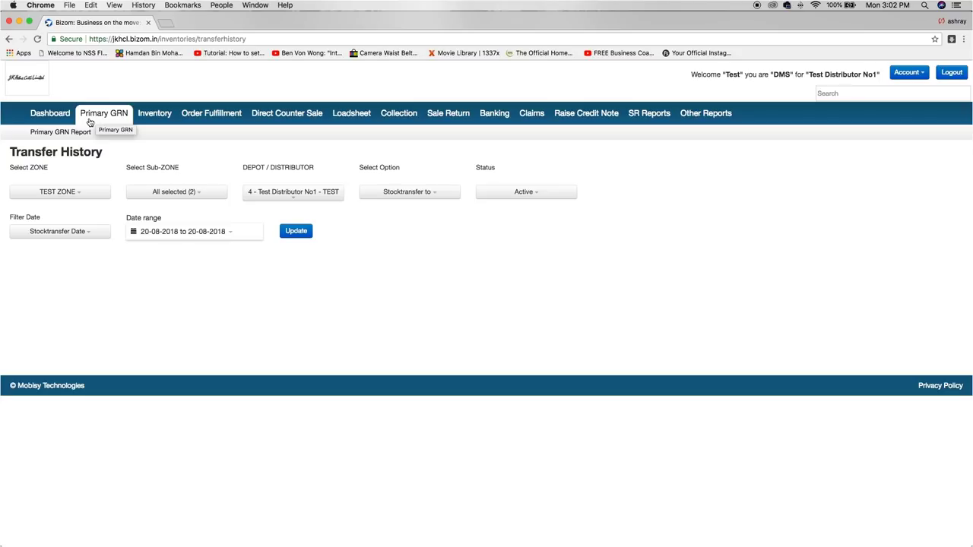
# - Filter Transfer History to the last 7 days, 14-08-2018 to 20-08-2018
pyautogui.click(190, 232)
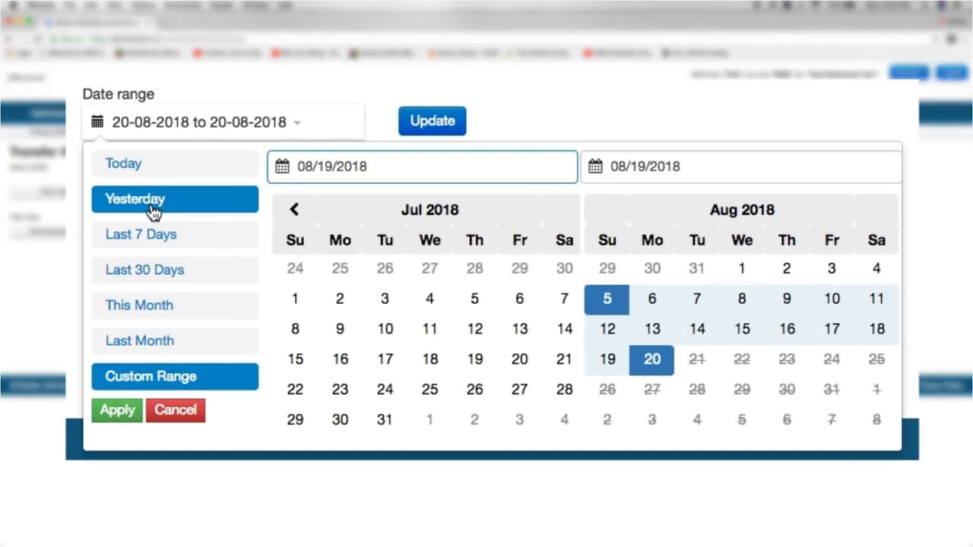
pyautogui.click(150, 235)
pyautogui.click(432, 126)
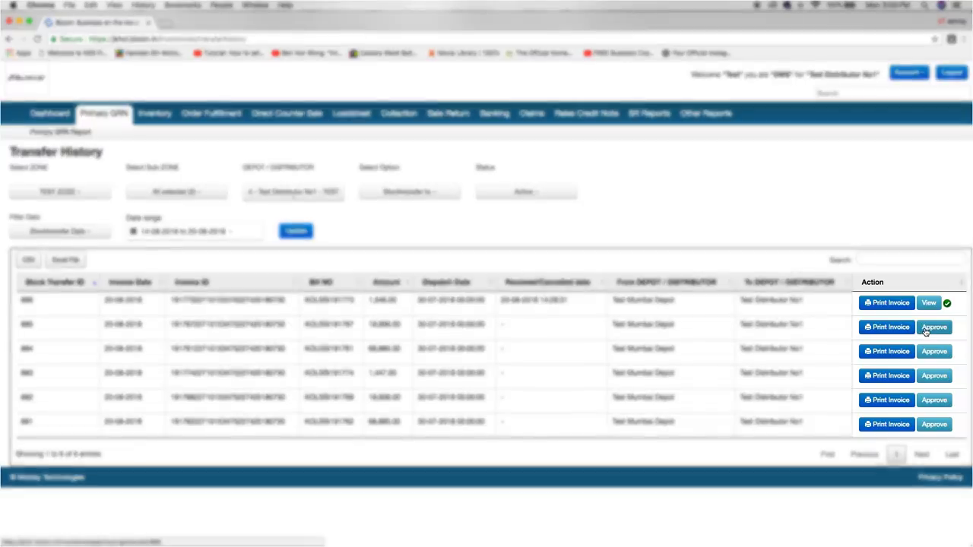
# - Approve receipt of transfer 885, discarding 12 units with reason 'discard'
pyautogui.click(927, 330)
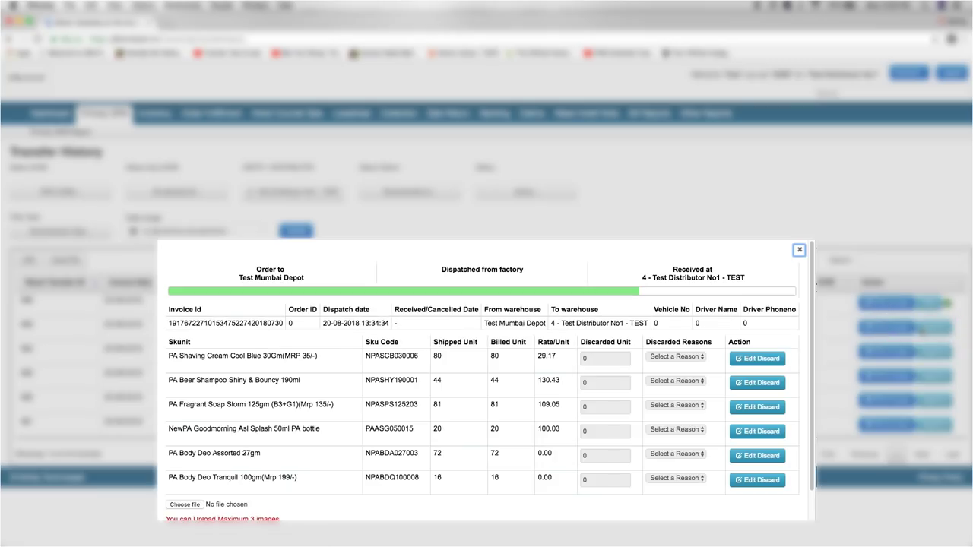
pyautogui.moveTo(816, 292); pyautogui.dragTo(817, 329)
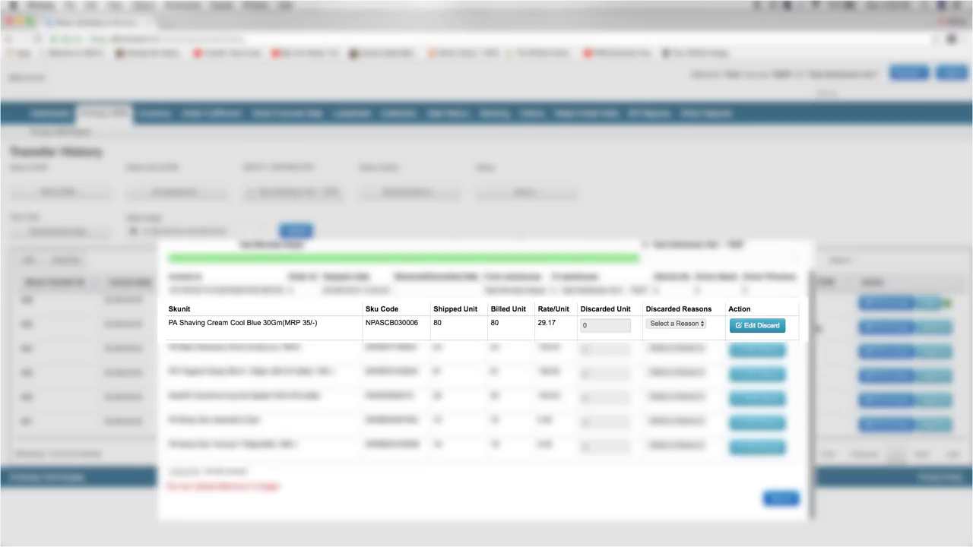
pyautogui.click(758, 326)
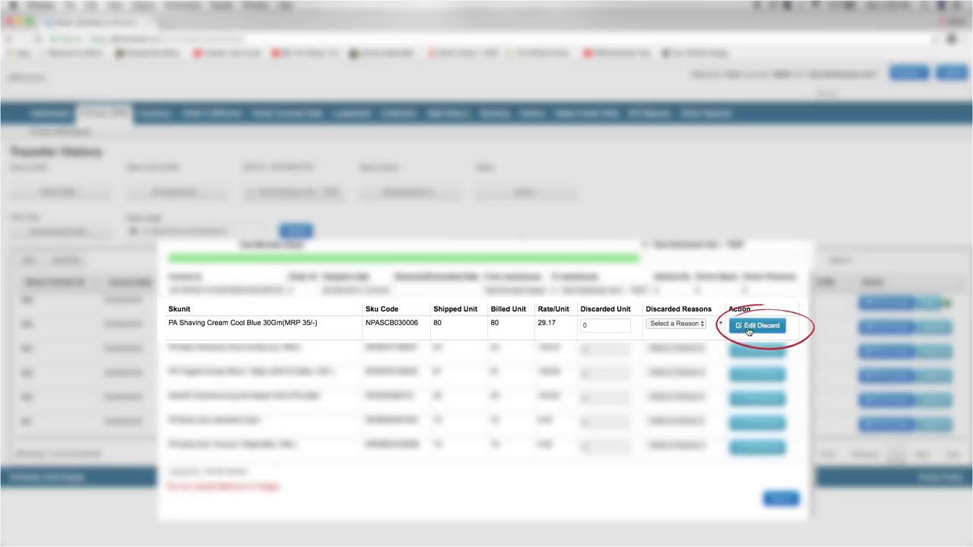
pyautogui.click(690, 323)
pyautogui.click(671, 334)
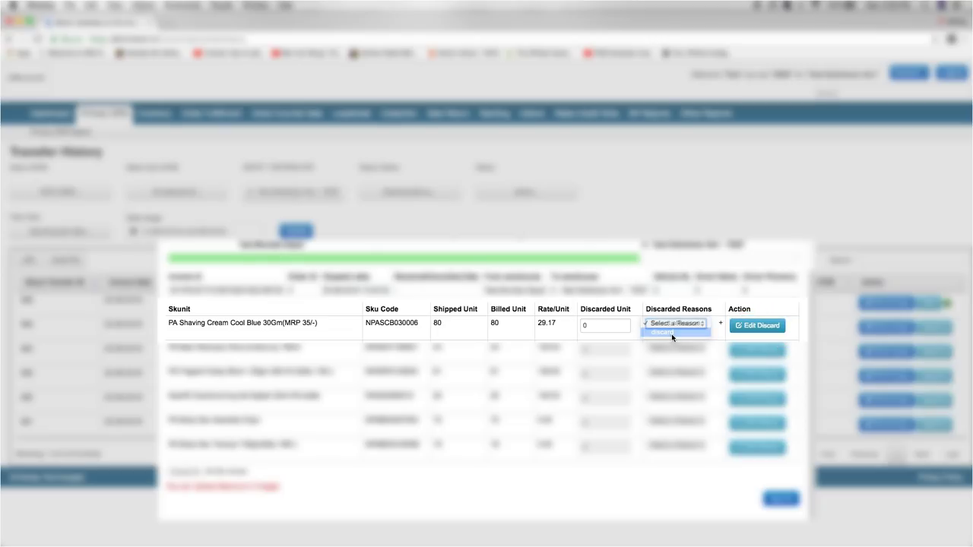
pyautogui.write('12')
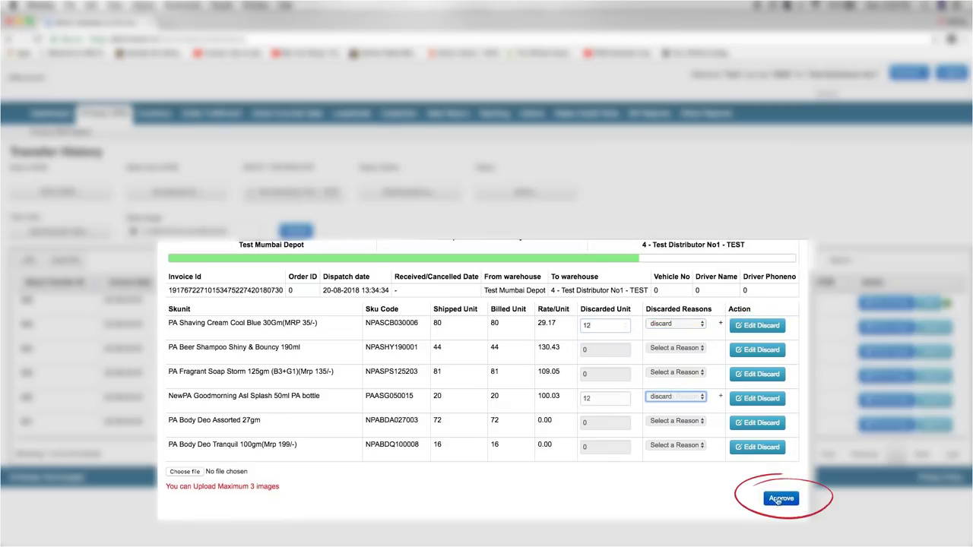
pyautogui.click(780, 499)
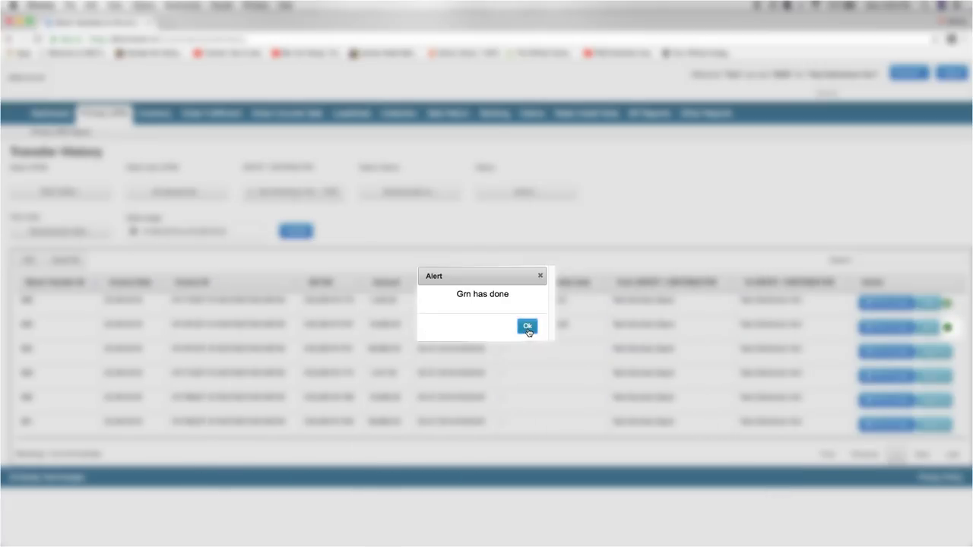
pyautogui.click(528, 327)
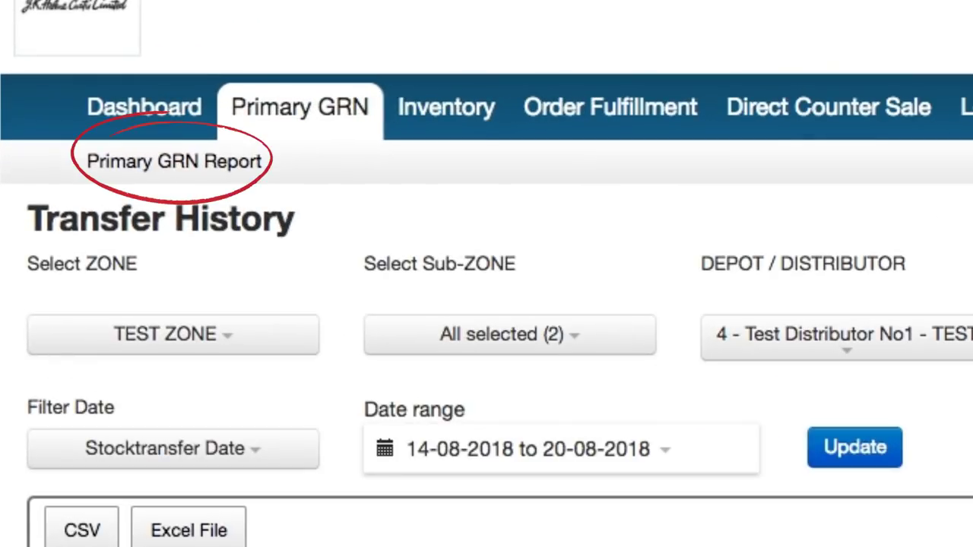
# - Show the Primary GRN Report for the last 7 days
pyautogui.click(267, 166)
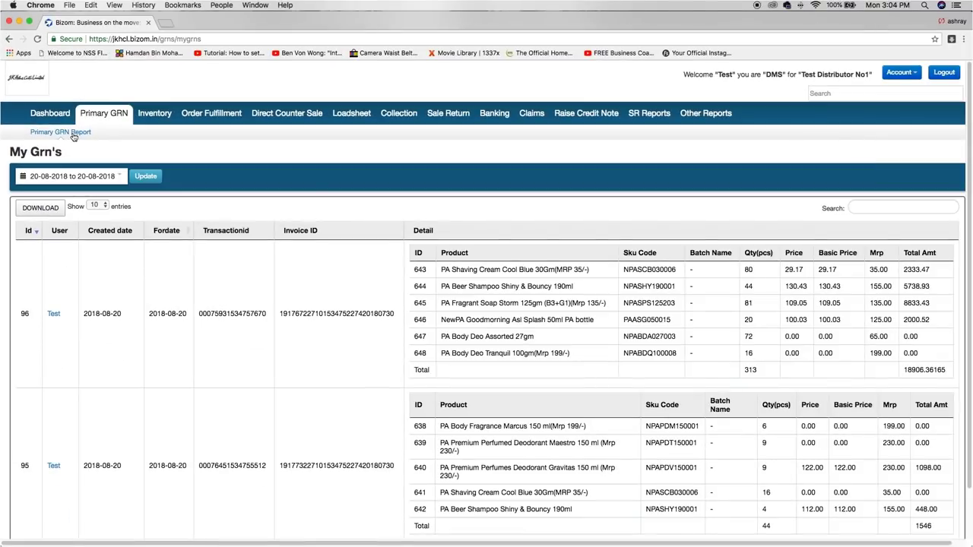
pyautogui.click(282, 286)
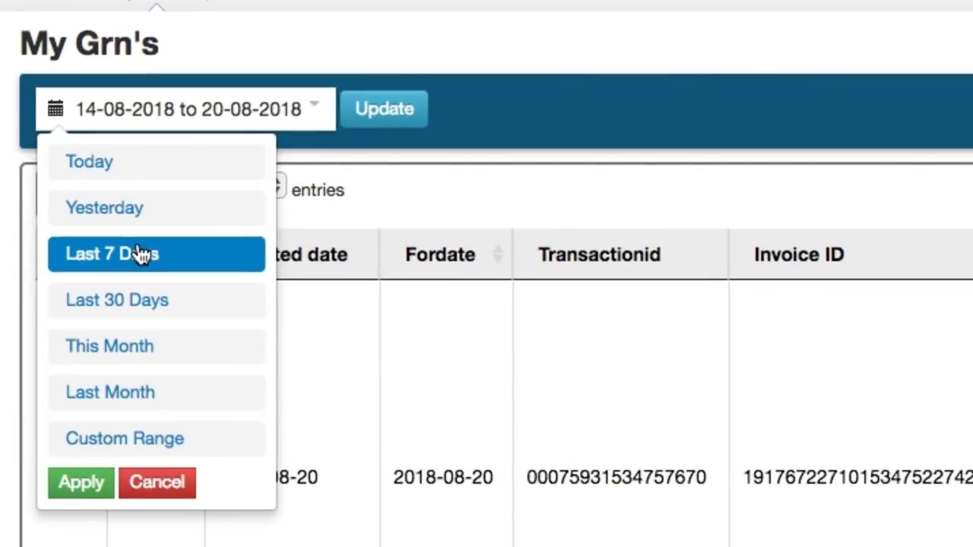
pyautogui.click(72, 234)
pyautogui.click(384, 121)
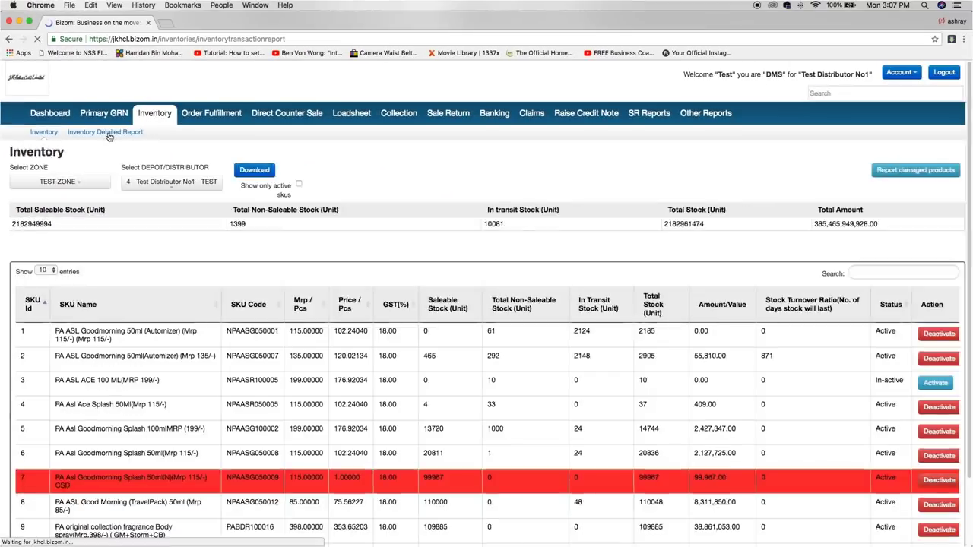
# - Load the Inventory Detailed Report for the last 7 days and download it as CSV
pyautogui.click(270, 213)
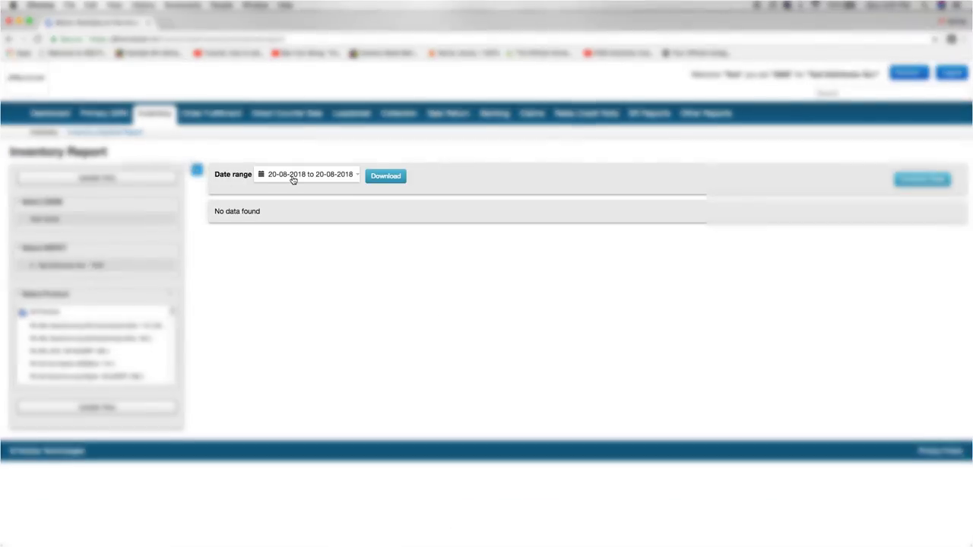
pyautogui.click(292, 176)
pyautogui.click(287, 226)
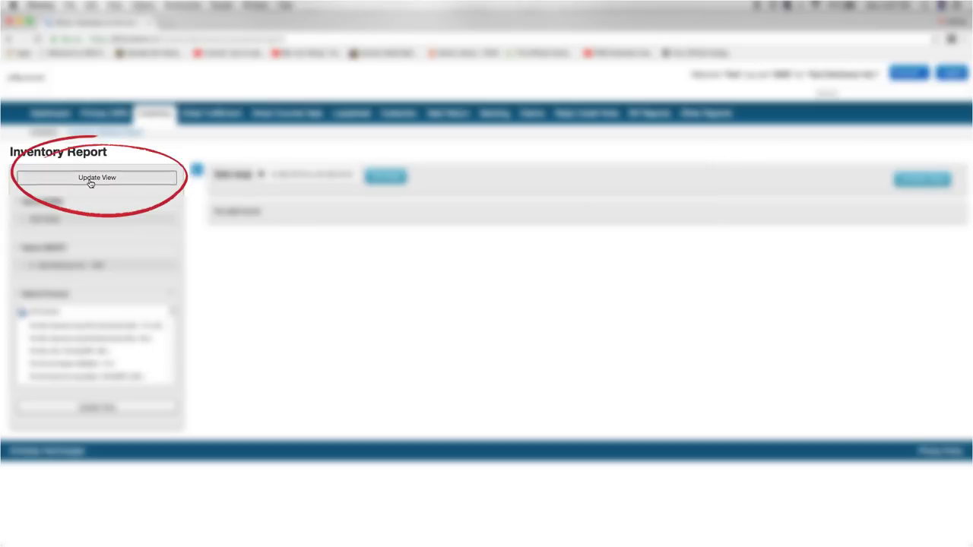
pyautogui.click(90, 180)
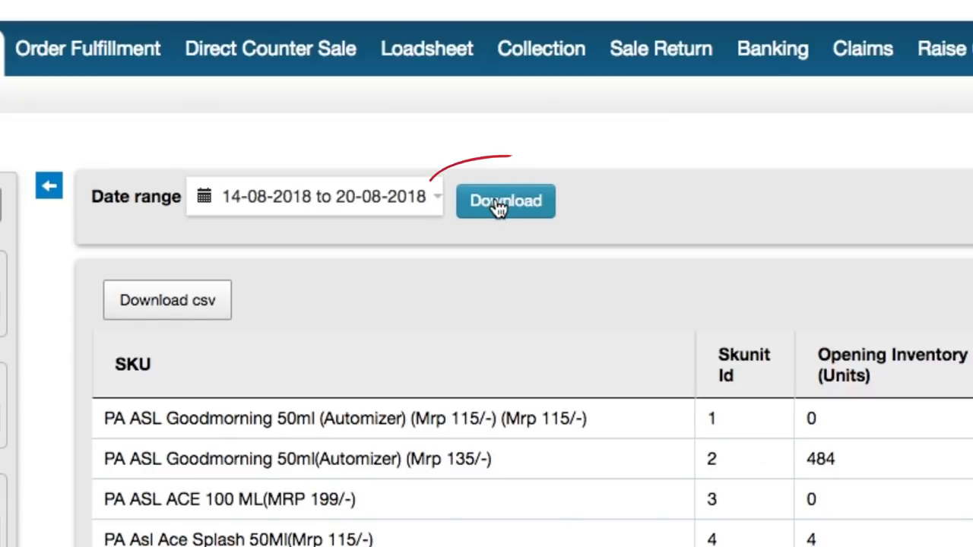
pyautogui.click(500, 206)
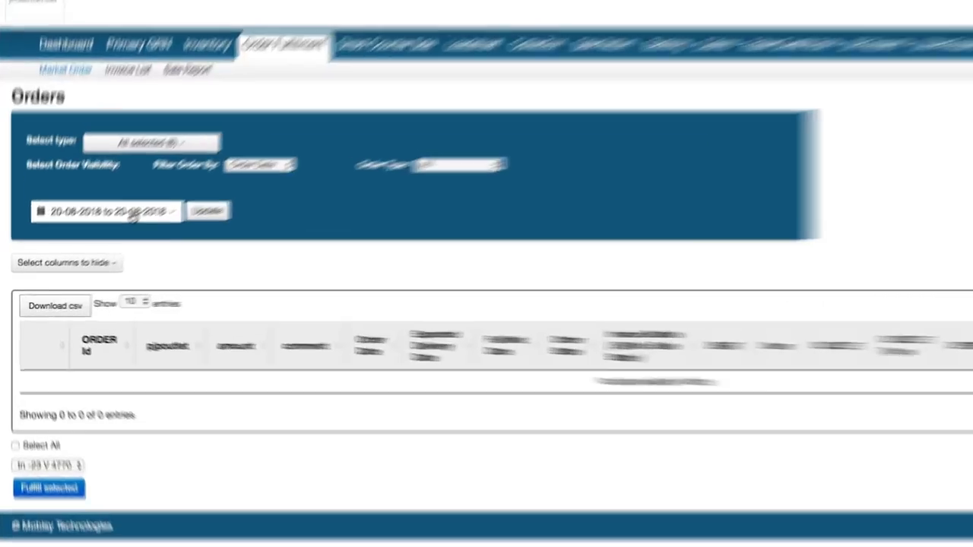
# - Show market orders for the last 30 days, 22-07-2018 to 20-08-2018
pyautogui.click(99, 238)
pyautogui.click(54, 308)
pyautogui.click(306, 172)
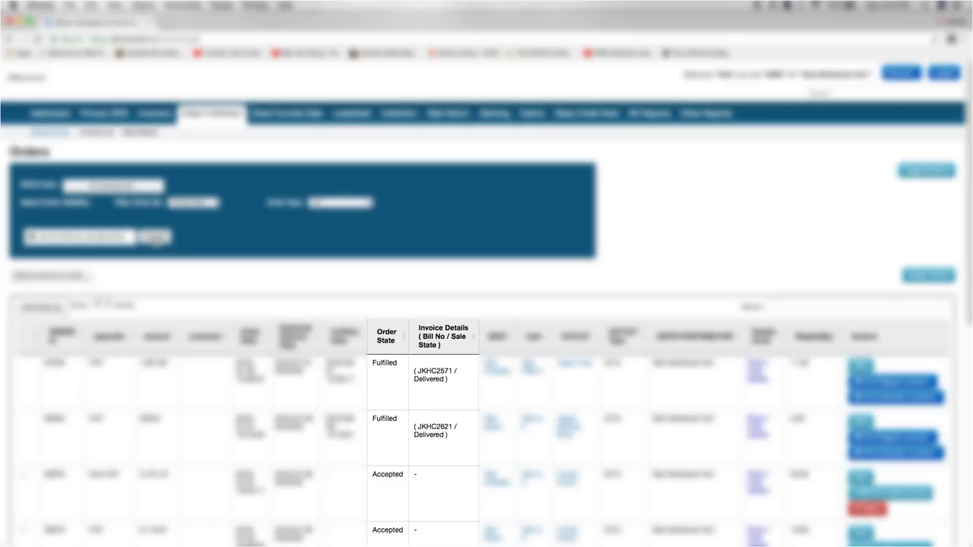
pyautogui.scroll(-3, 859, 365)
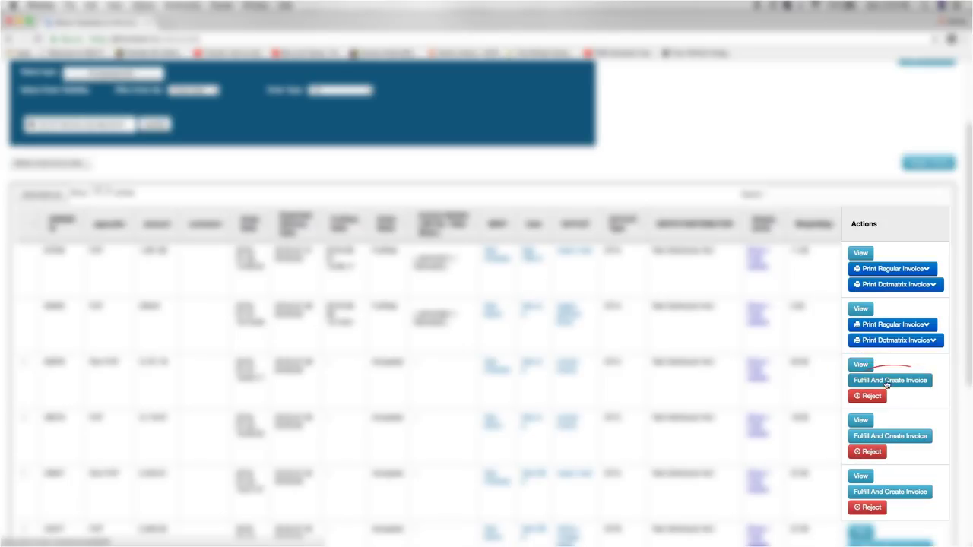
# - Reject order 62878 with the reason 'Reject order' and dismiss the confirmation
pyautogui.click(871, 398)
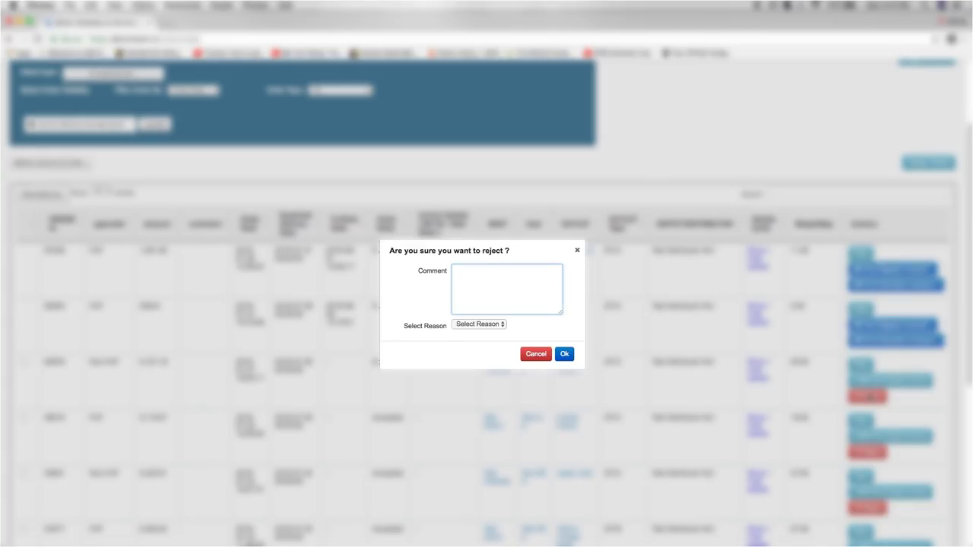
pyautogui.click(502, 327)
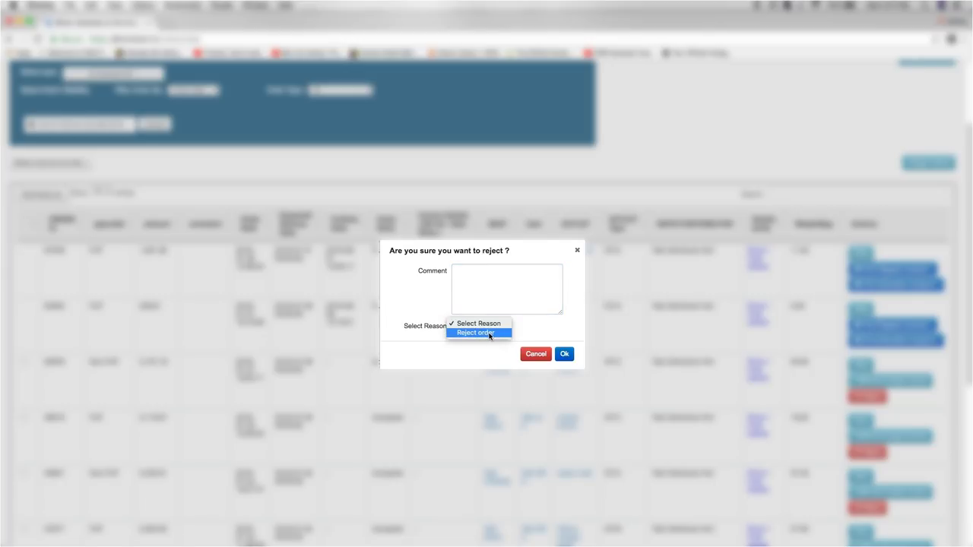
pyautogui.click(489, 334)
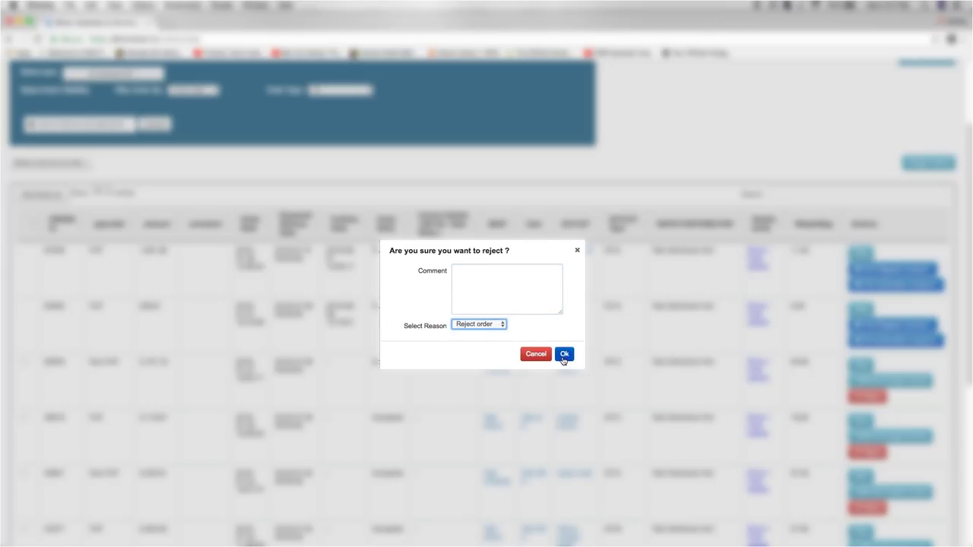
pyautogui.click(565, 354)
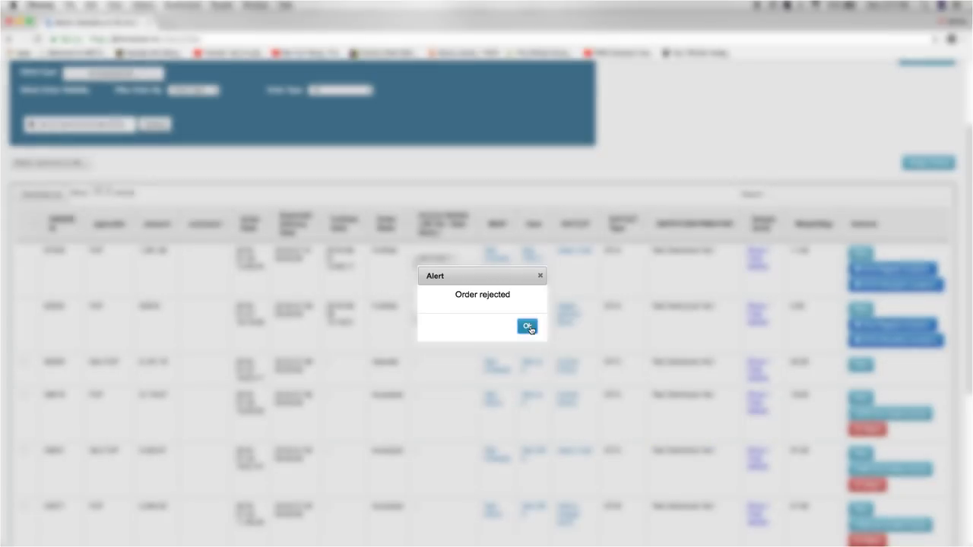
pyautogui.click(527, 327)
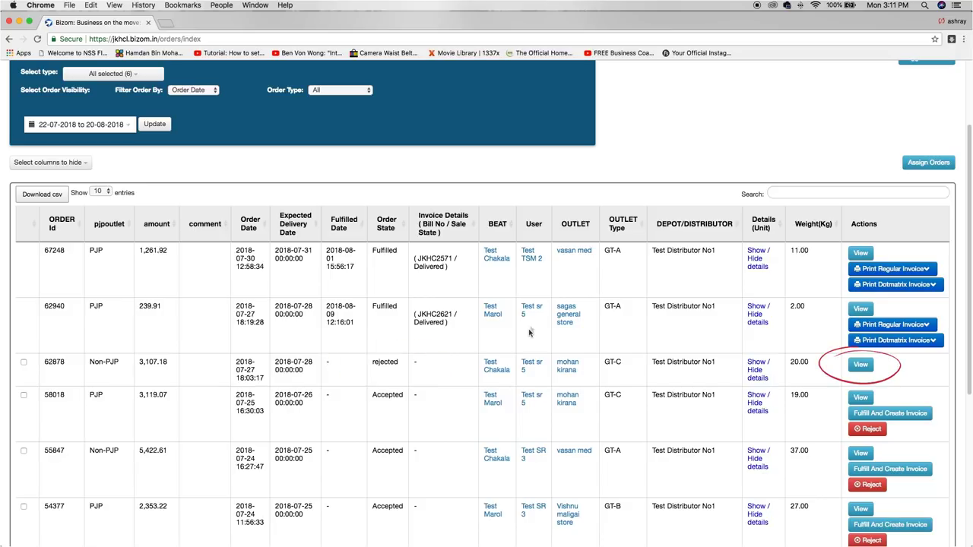
# - Open order 58018 in a new tab and scroll to its Fulfill Order form
pyautogui.click(859, 396)
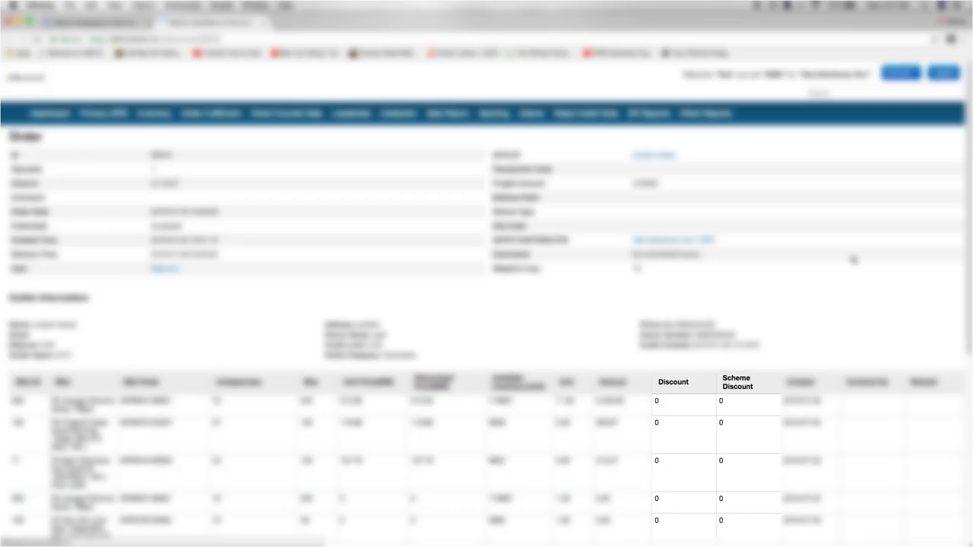
pyautogui.scroll(-5, 381, 261)
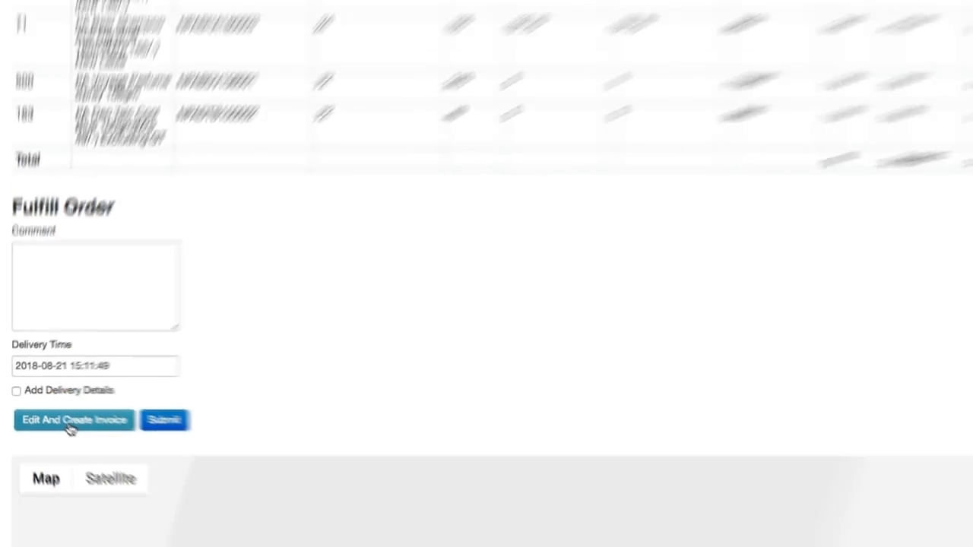
# - Edit the order to 13 perfume sprays and 5 soaps, remove the shampoo, and update totals
pyautogui.click(112, 455)
pyautogui.scroll(-2, 587, 325)
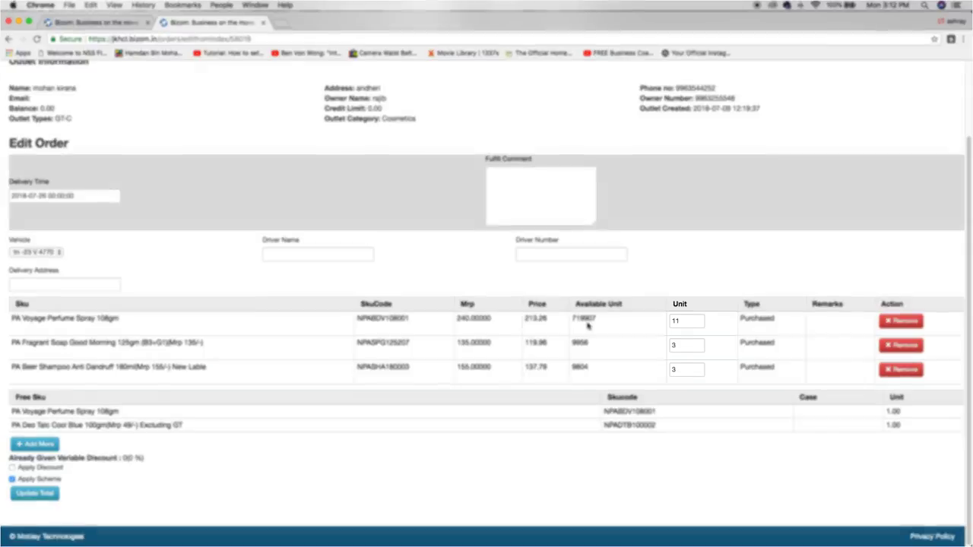
pyautogui.doubleClick(700, 322)
pyautogui.write('13')
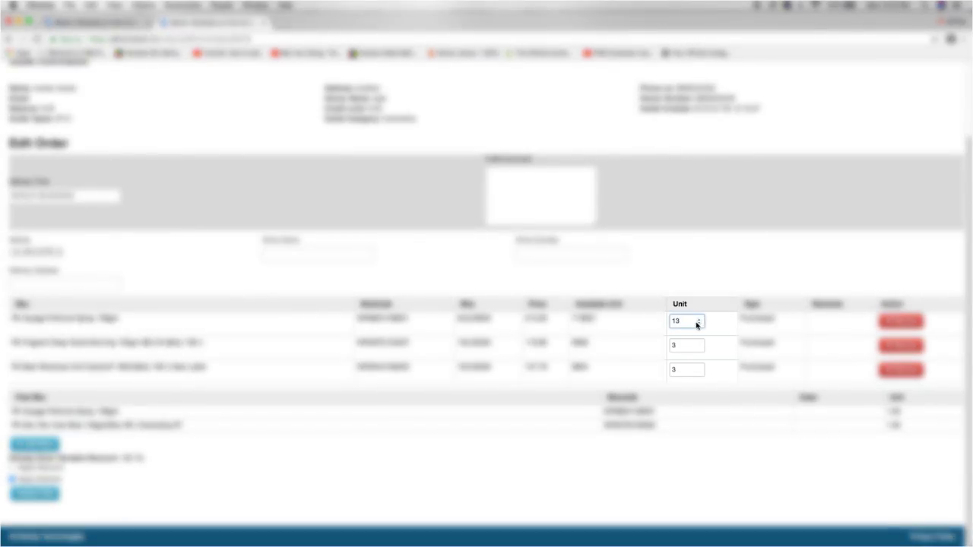
pyautogui.press('Tab')
pyautogui.write('5')
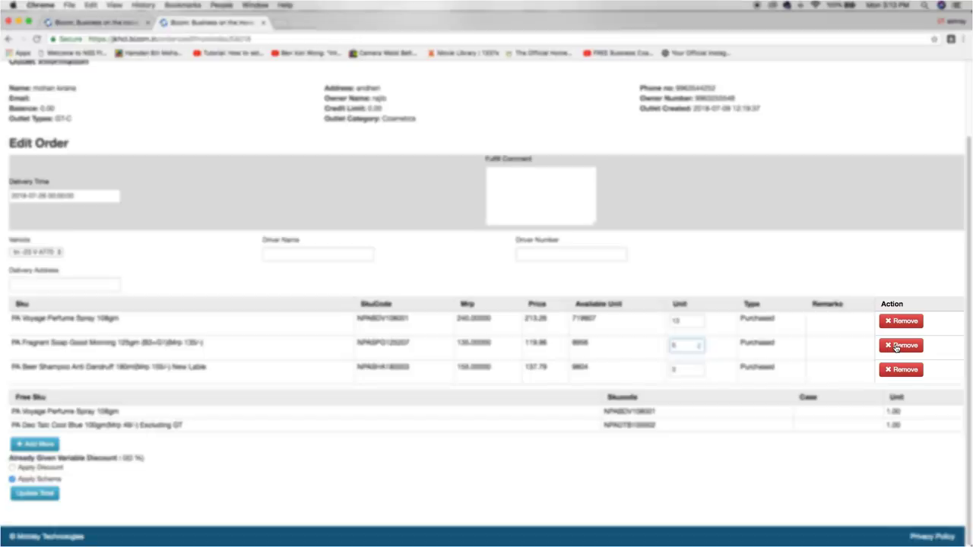
pyautogui.click(901, 370)
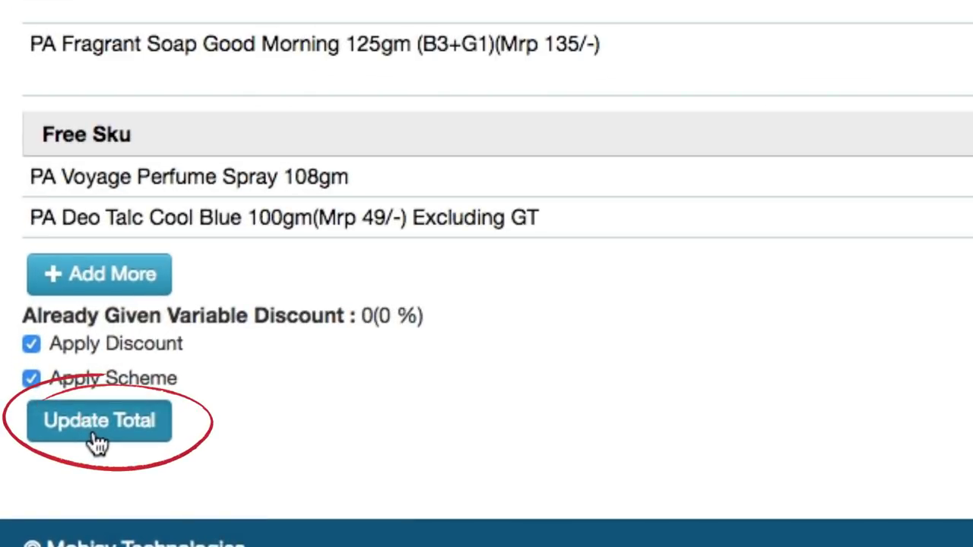
pyautogui.click(98, 422)
# - Keep Cash as the payment mode and submit the fulfilled order
pyautogui.scroll(-3, 411, 463)
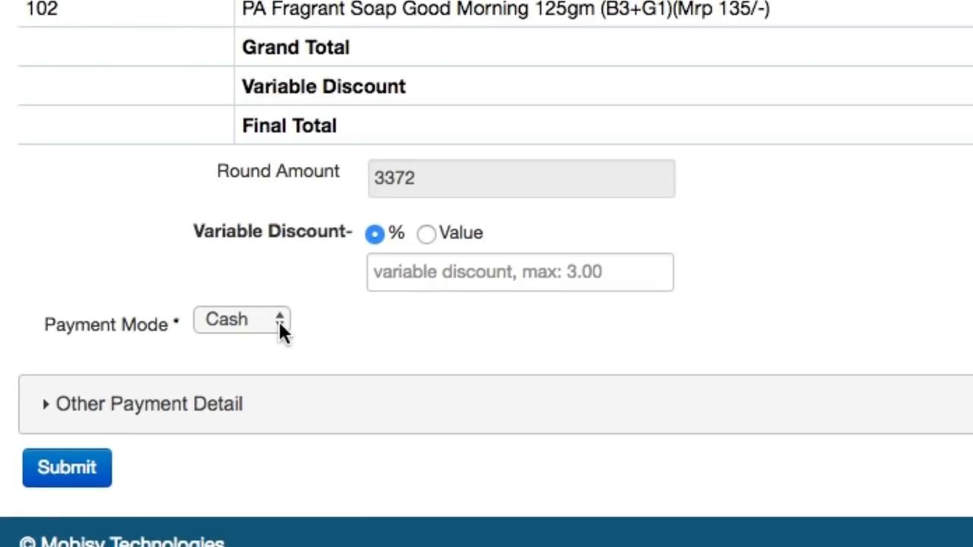
pyautogui.click(279, 320)
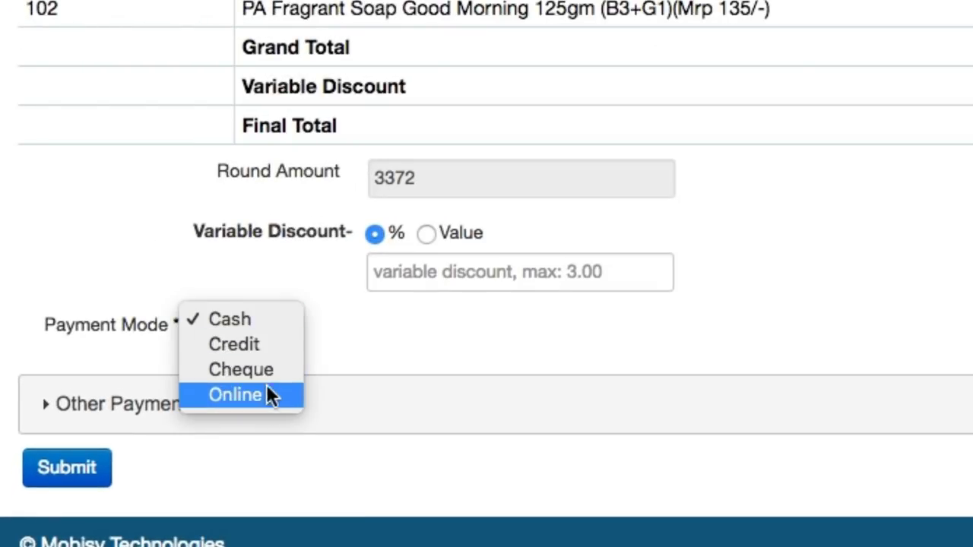
pyautogui.click(370, 351)
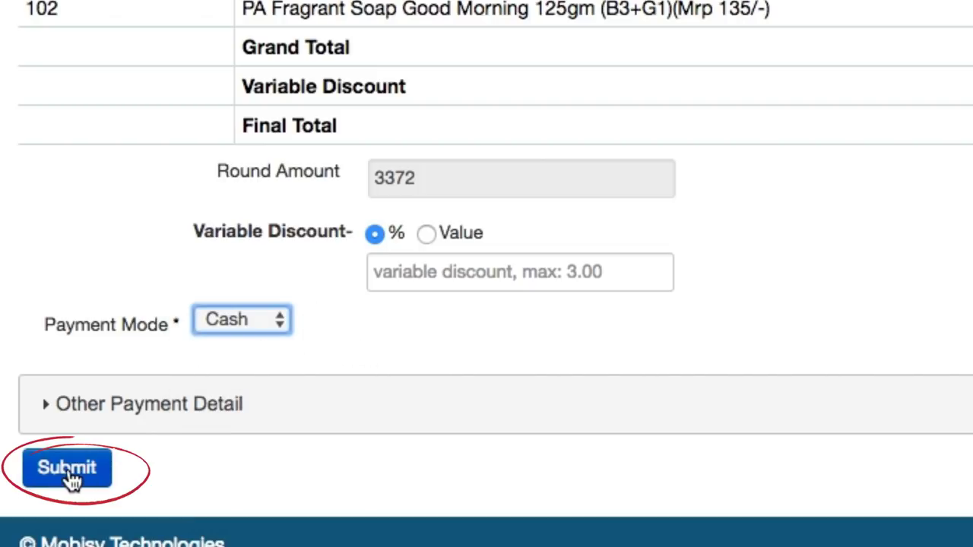
pyautogui.click(69, 470)
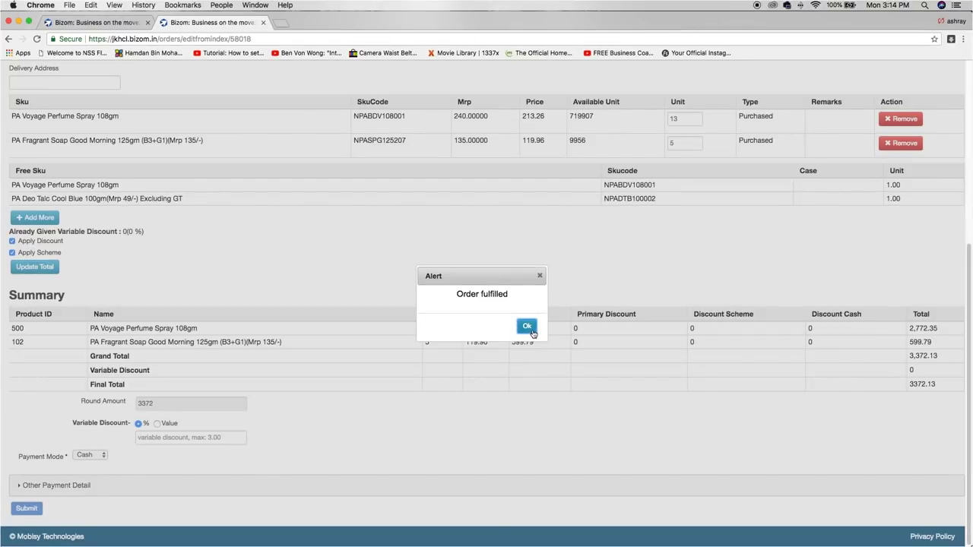
# - Dismiss the fulfilment confirmation, close the receipt, and select orders 58018 and 55847
pyautogui.click(527, 327)
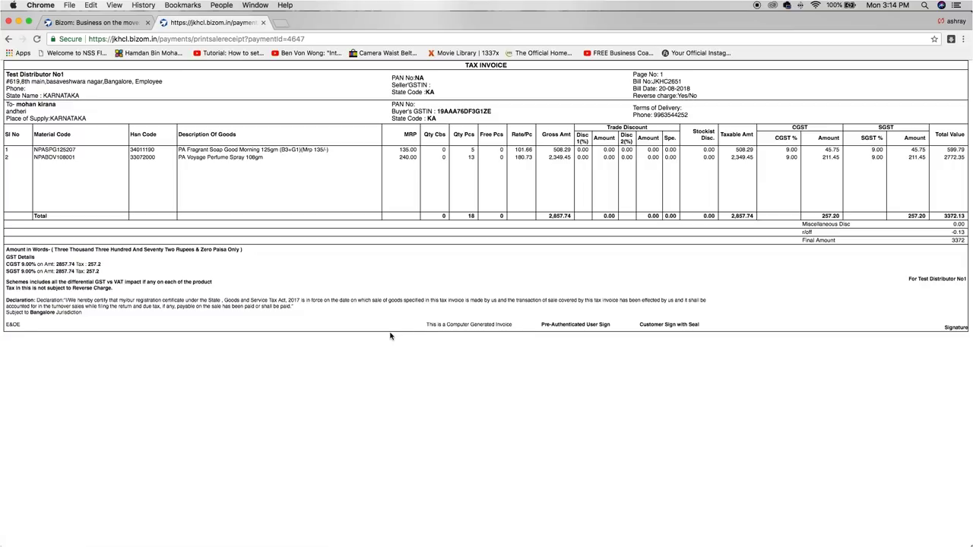
pyautogui.press('super+w')
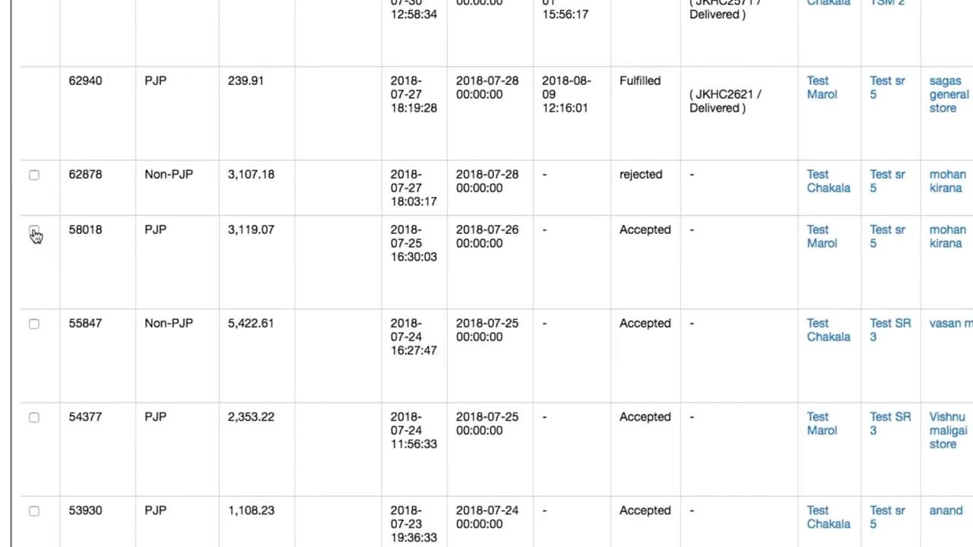
pyautogui.click(34, 232)
pyautogui.click(34, 325)
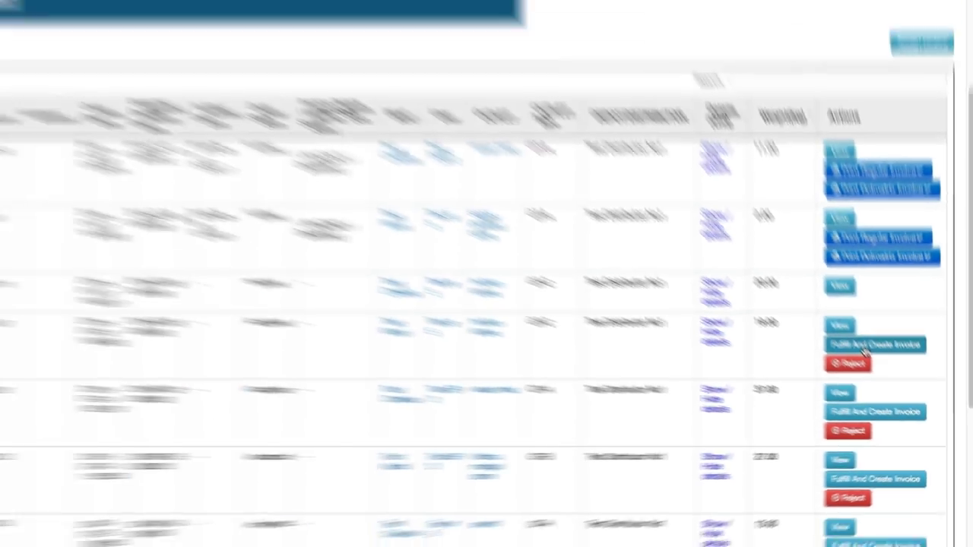
# - Fulfil and invoice order 58018 unchanged, then print all its invoices
pyautogui.click(791, 259)
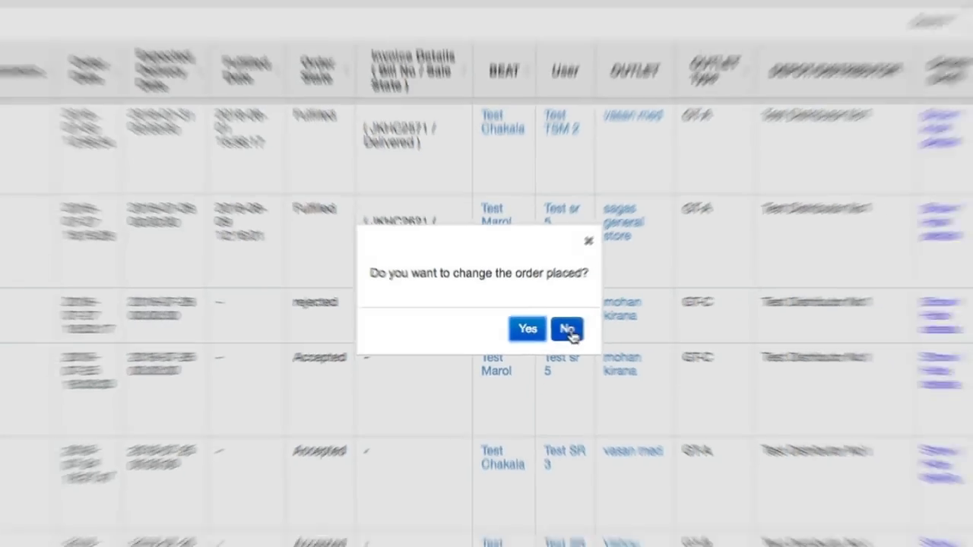
pyautogui.click(593, 329)
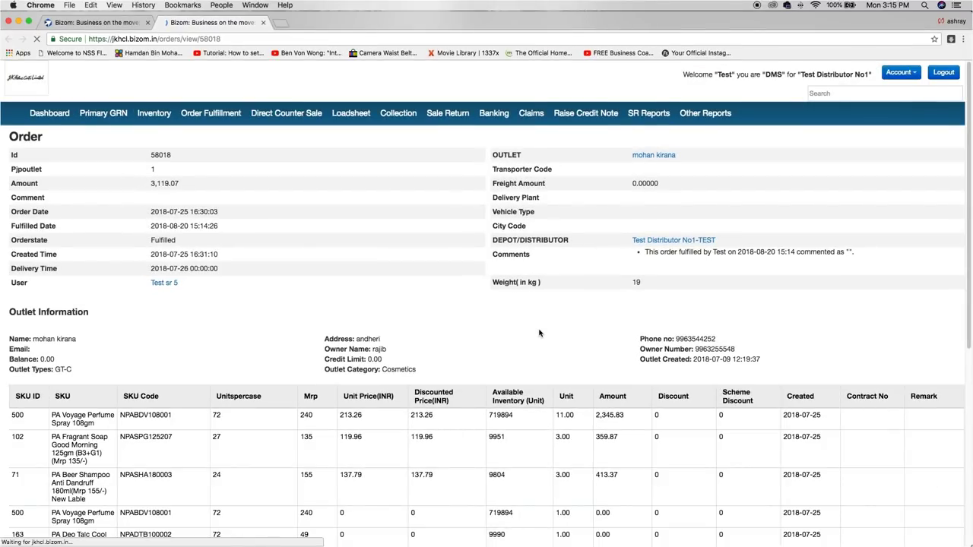
pyautogui.scroll(-4, 536, 350)
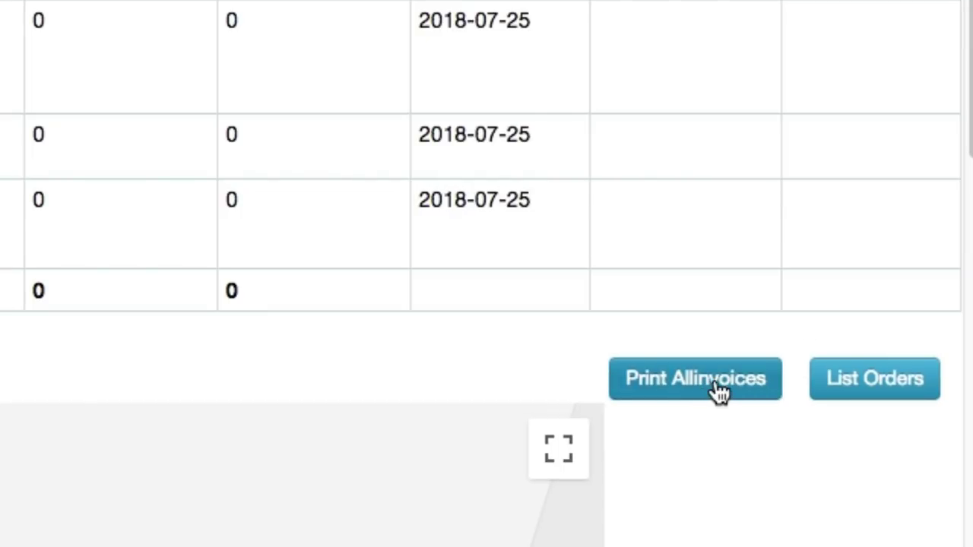
pyautogui.click(717, 391)
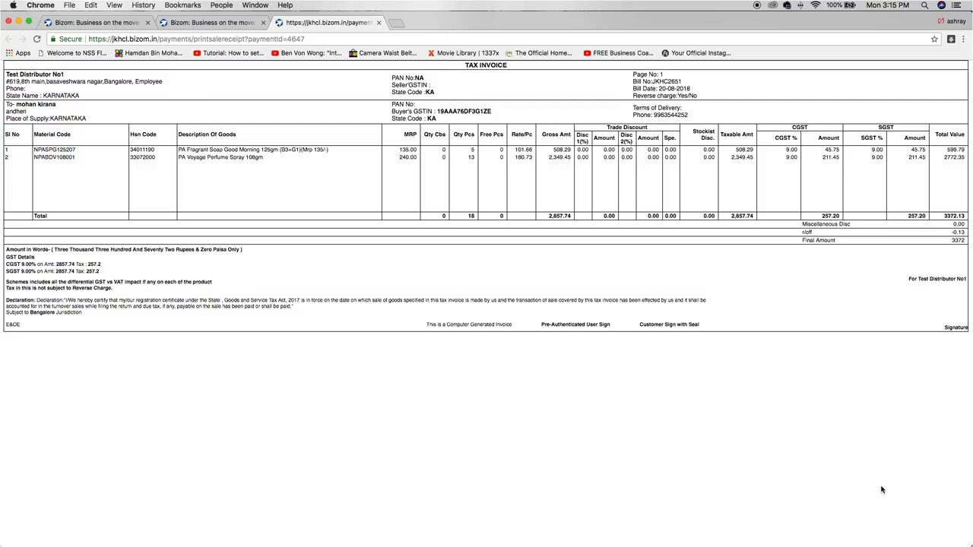
pyautogui.press('super+w')
pyautogui.press('super+w')
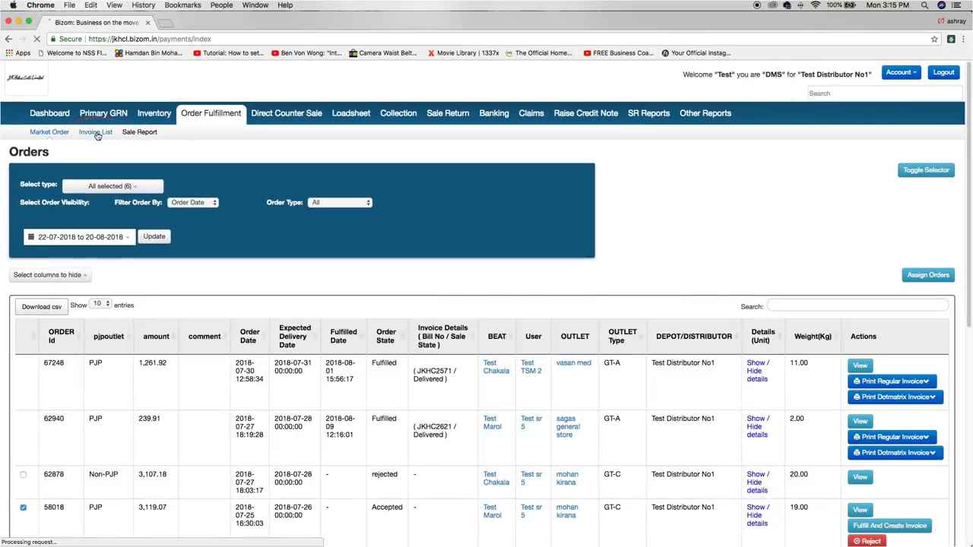
# - Show the invoice list limited to the last 7 days
pyautogui.click(147, 151)
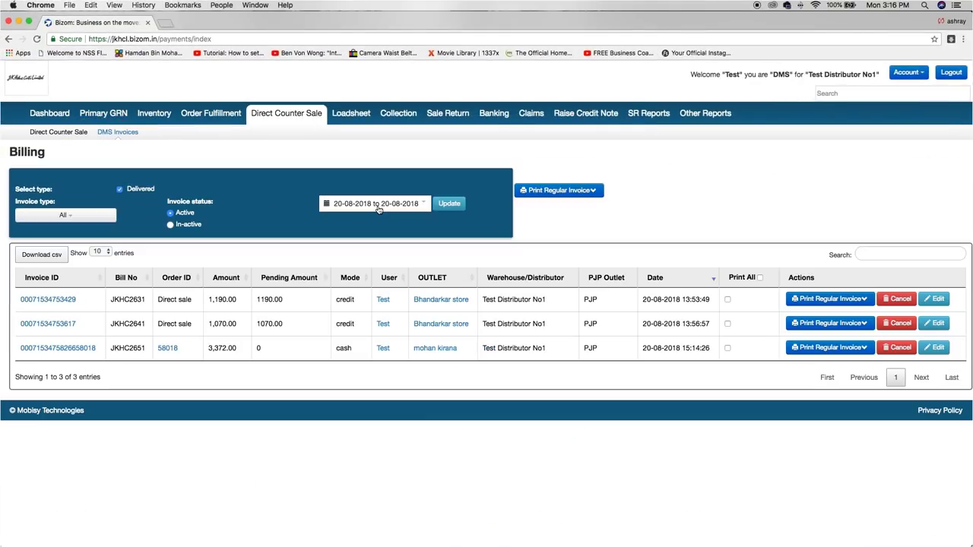
pyautogui.click(253, 174)
pyautogui.click(221, 264)
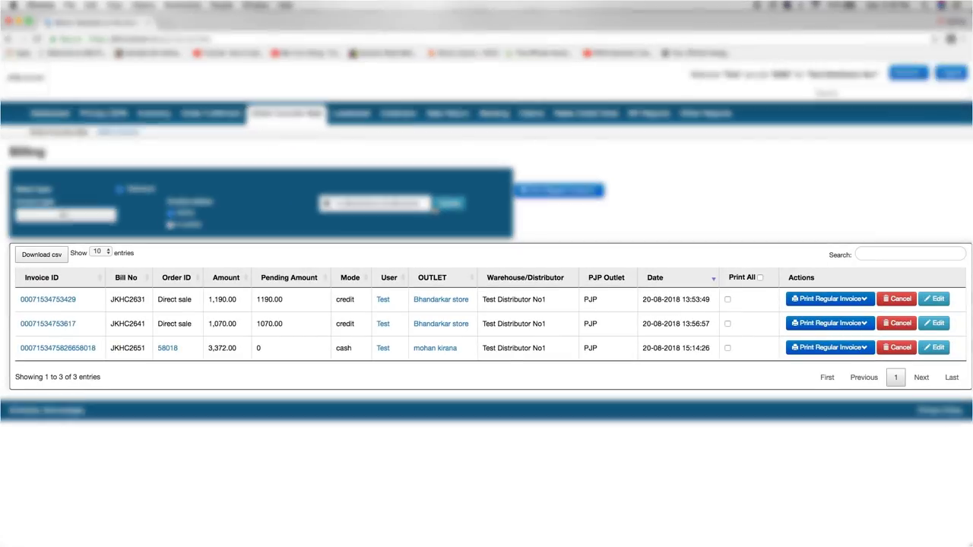
# - Open the sales report and update it for the last 30 days
pyautogui.click(136, 133)
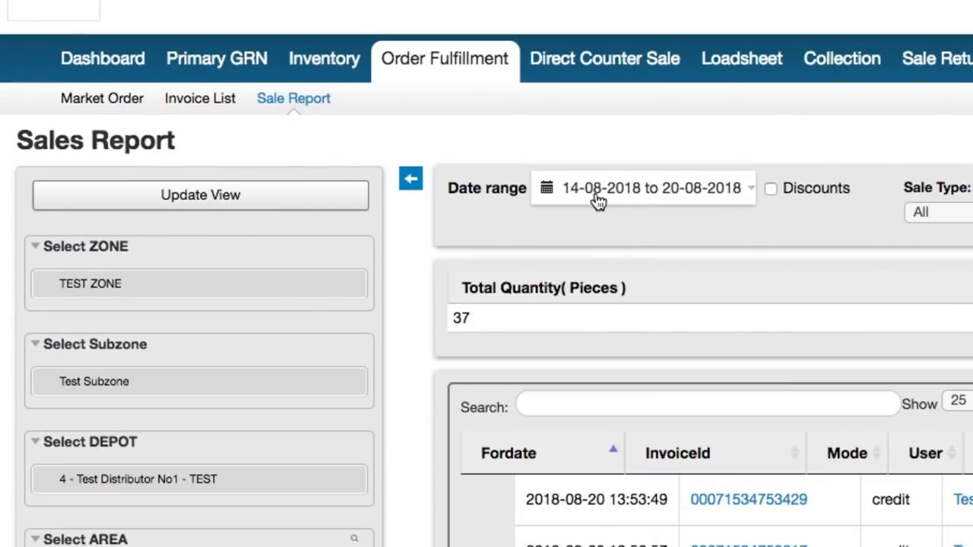
pyautogui.click(598, 200)
pyautogui.click(606, 348)
pyautogui.click(307, 206)
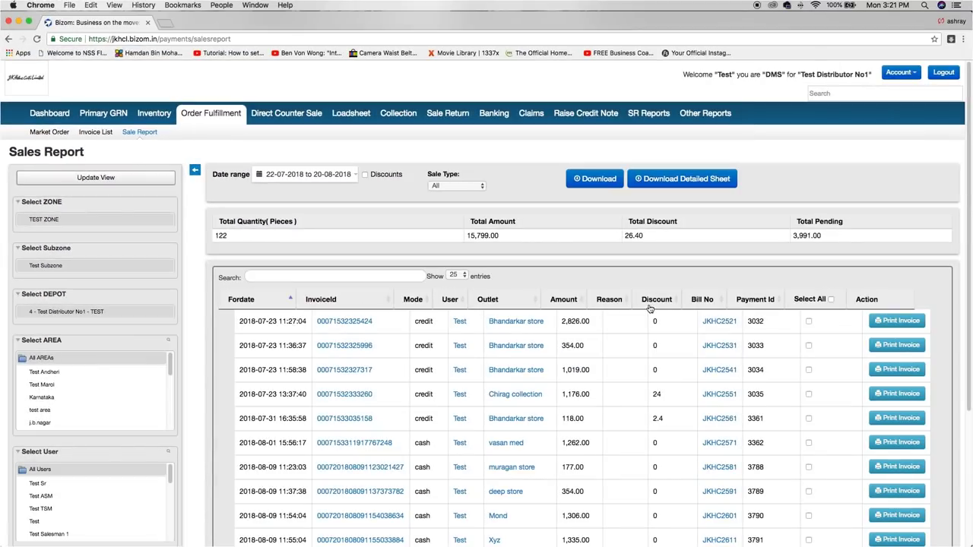
# - Tick the second invoice and print the selected invoices
pyautogui.scroll(-3, 642, 307)
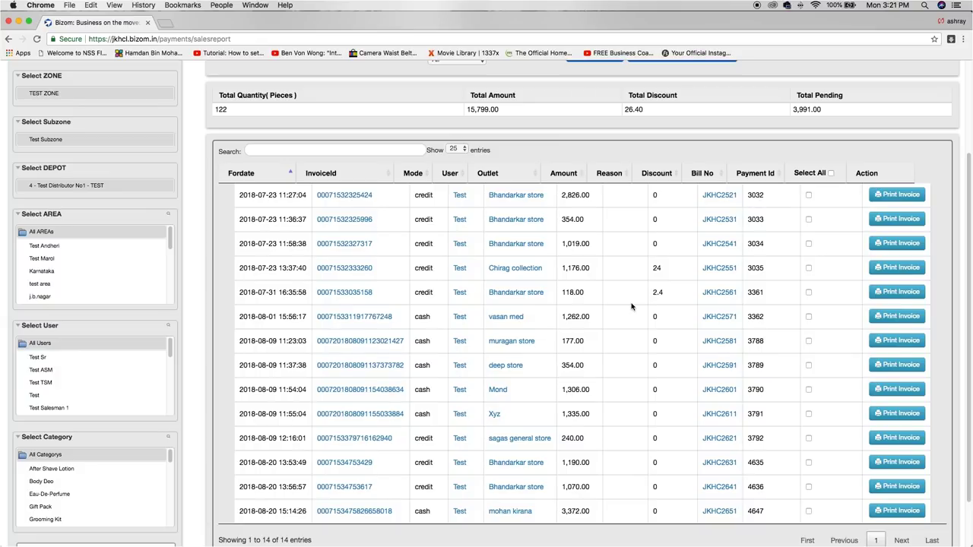
pyautogui.scroll(-2, 631, 308)
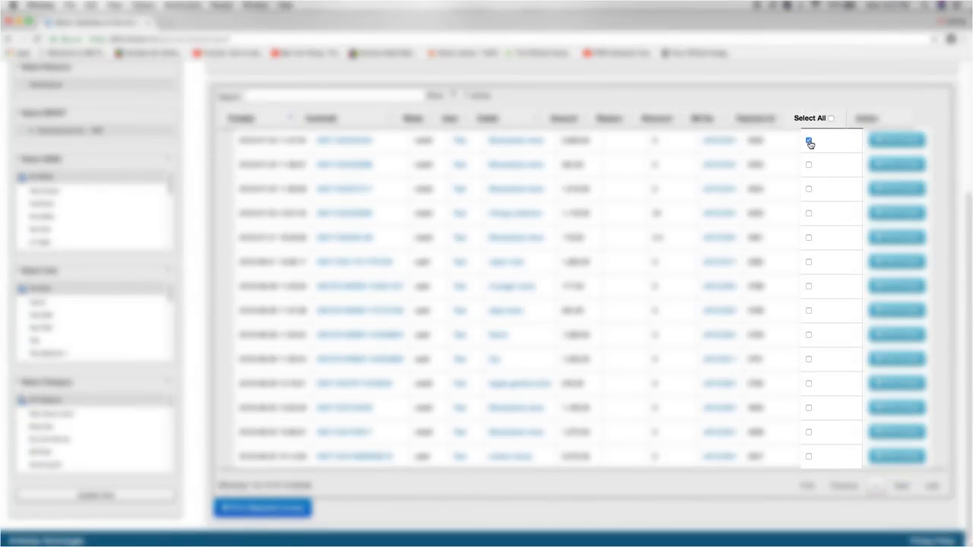
pyautogui.click(809, 165)
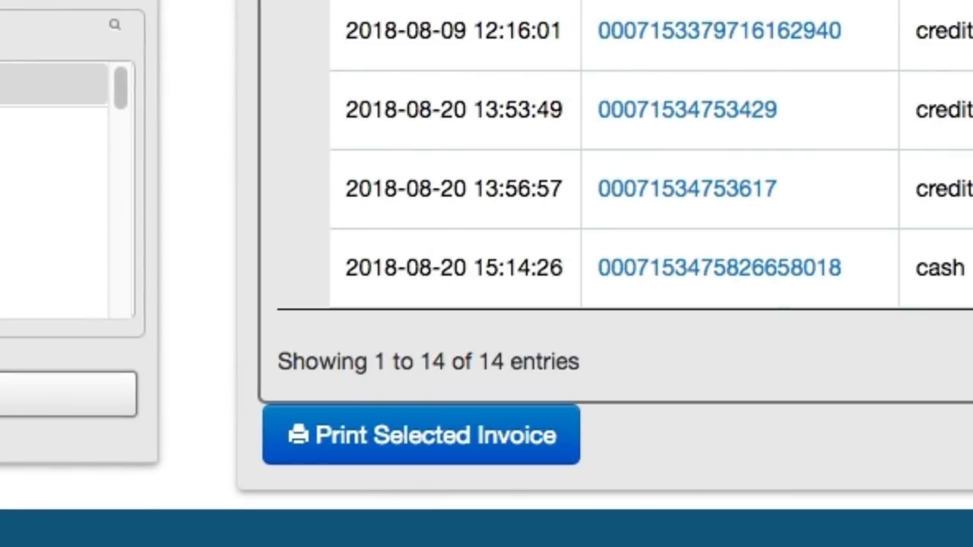
pyautogui.click(463, 452)
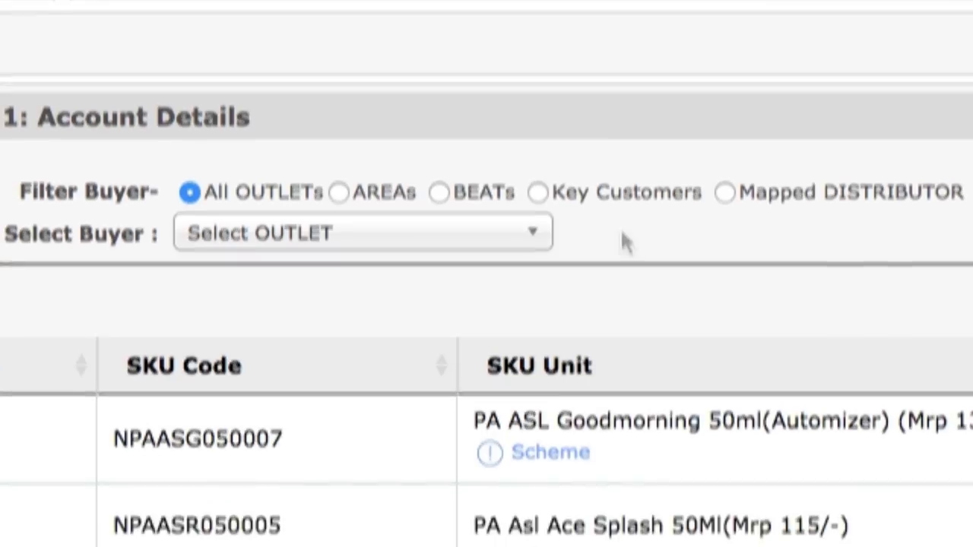
# - Choose Prithvi chemist as buyer, enter 4 units of Body Deo Good Morning 220ml, and continue
pyautogui.click(532, 272)
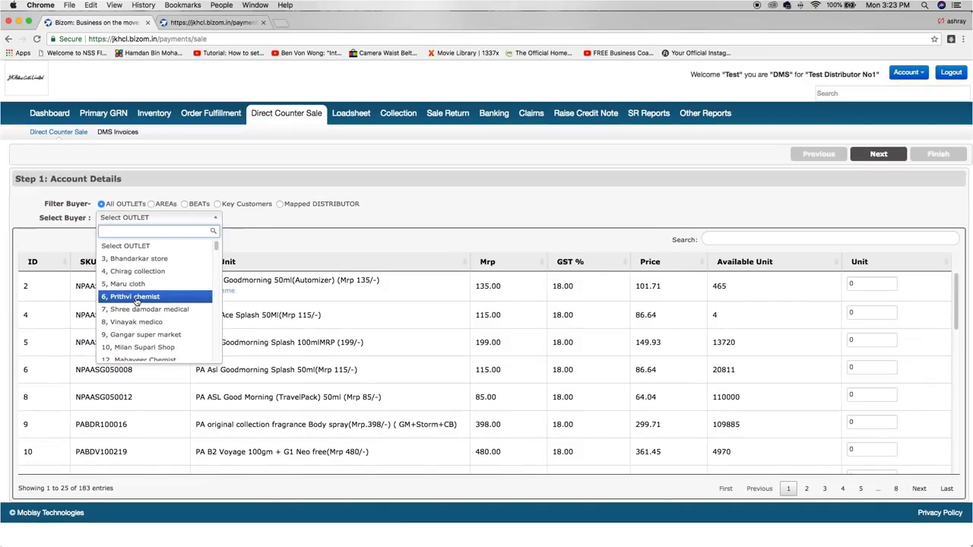
pyautogui.click(319, 314)
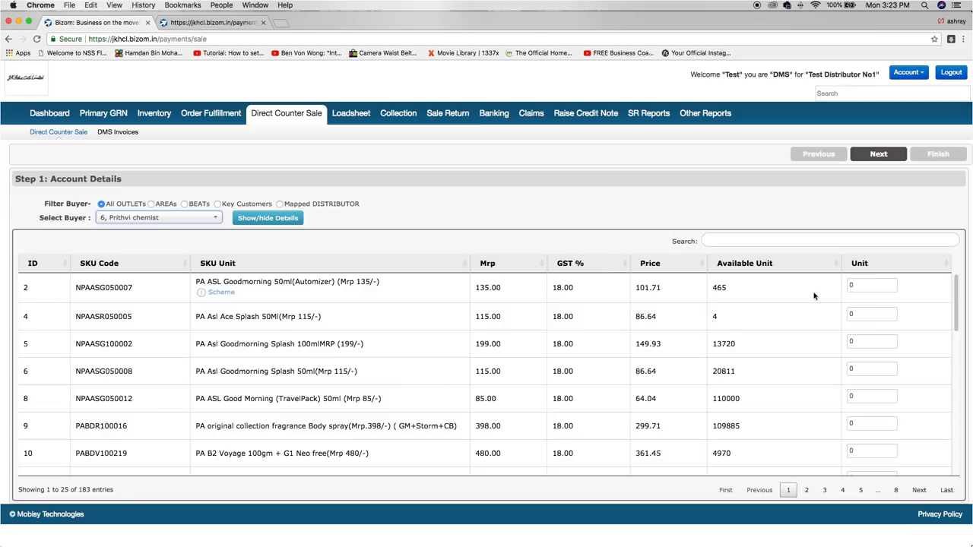
pyautogui.click(865, 315)
pyautogui.scroll(-3, 865, 315)
pyautogui.click(867, 396)
pyautogui.press('BackSpace')
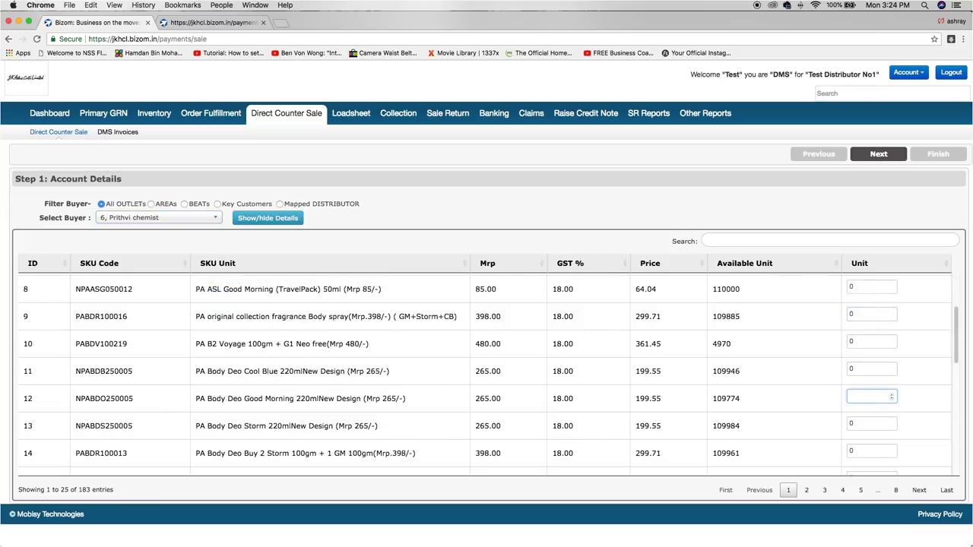
pyautogui.write('4')
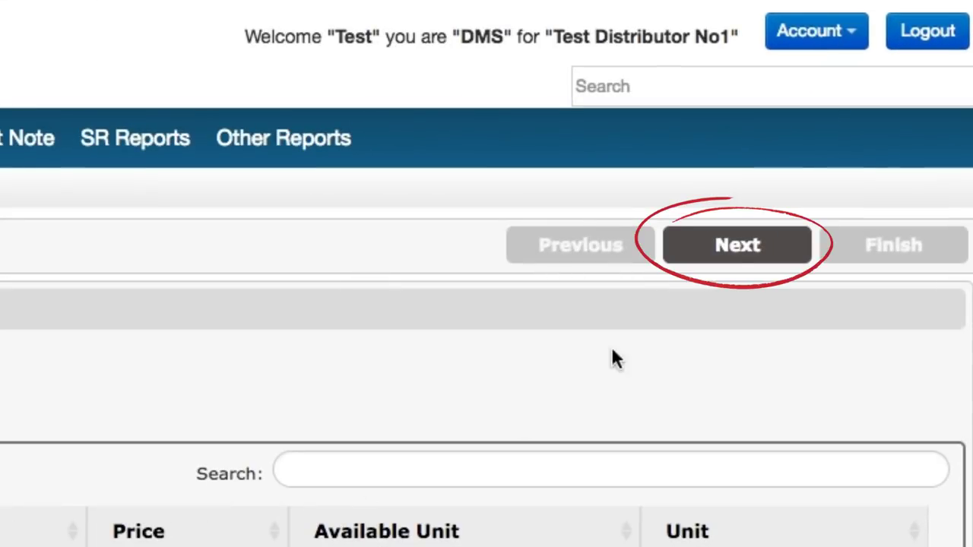
pyautogui.click(735, 248)
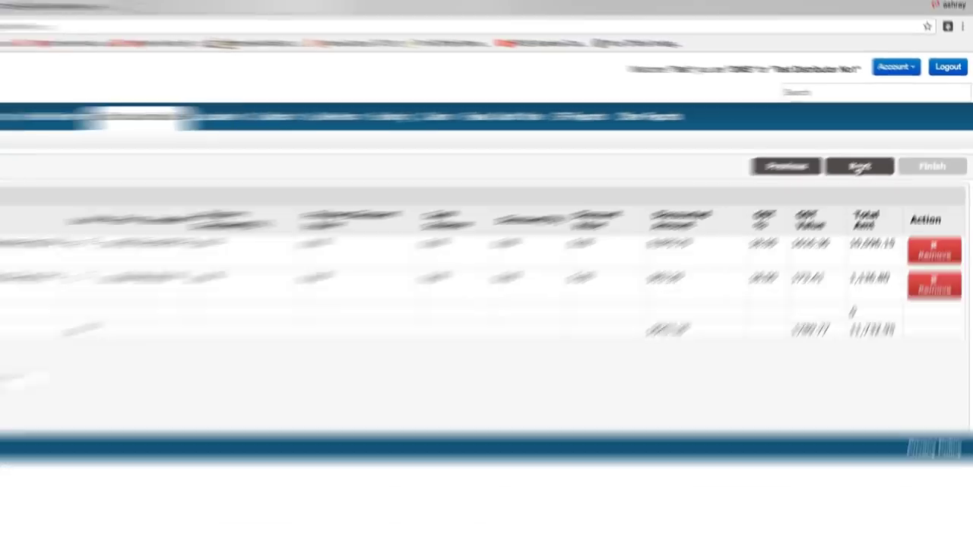
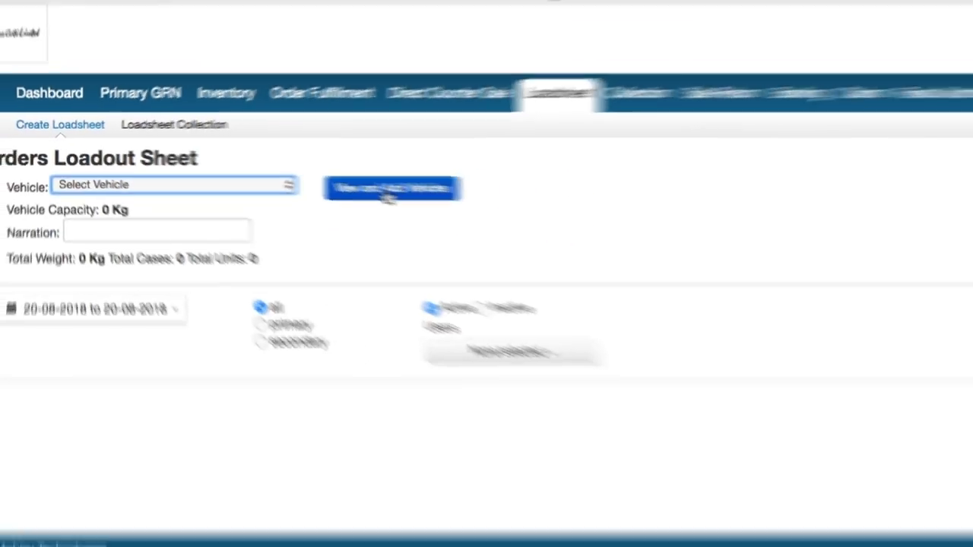
pyautogui.click(390, 190)
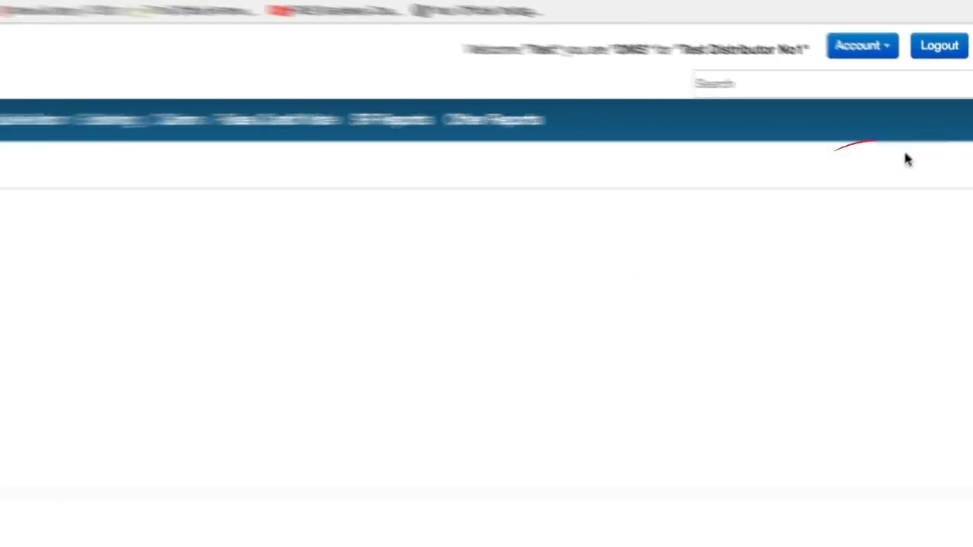
pyautogui.click(895, 174)
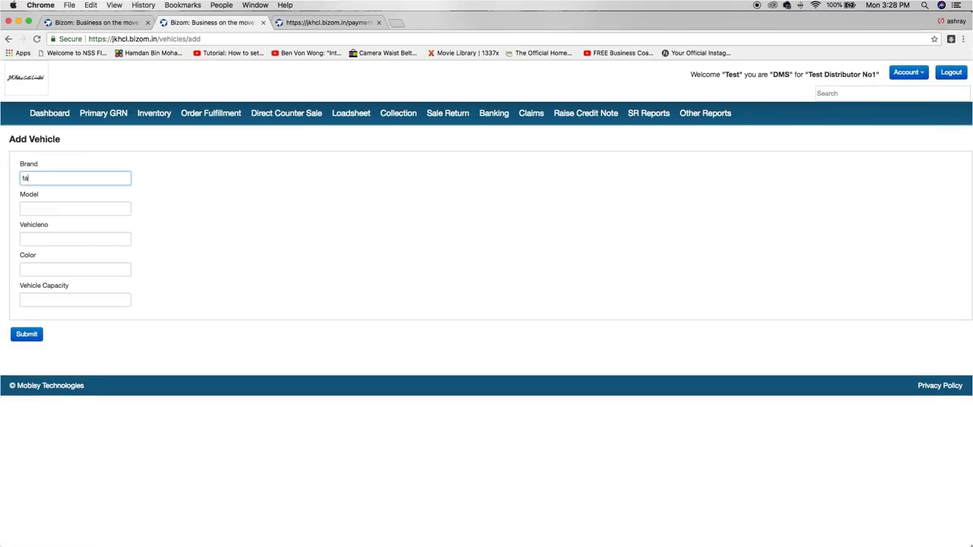
pyautogui.write('tata ace 777')
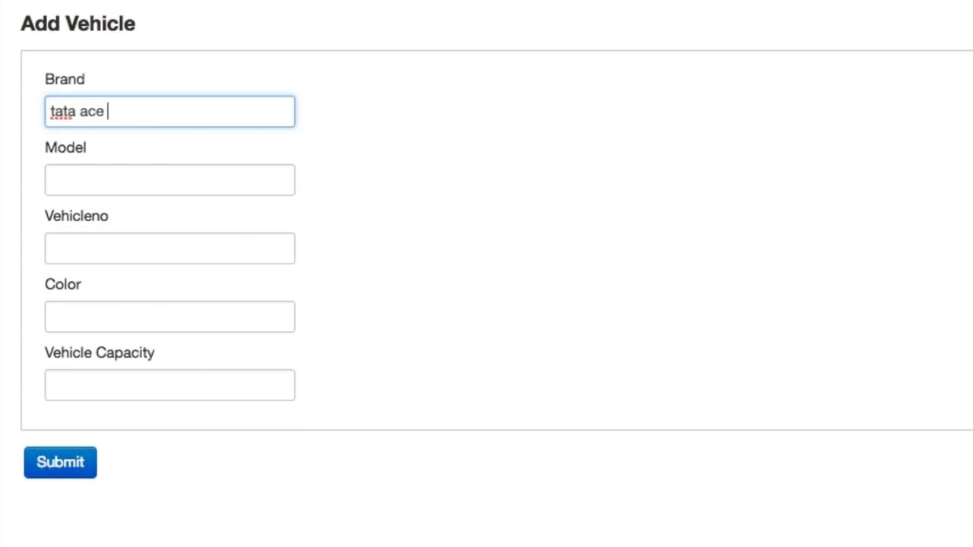
pyautogui.click(106, 213)
pyautogui.write('2016')
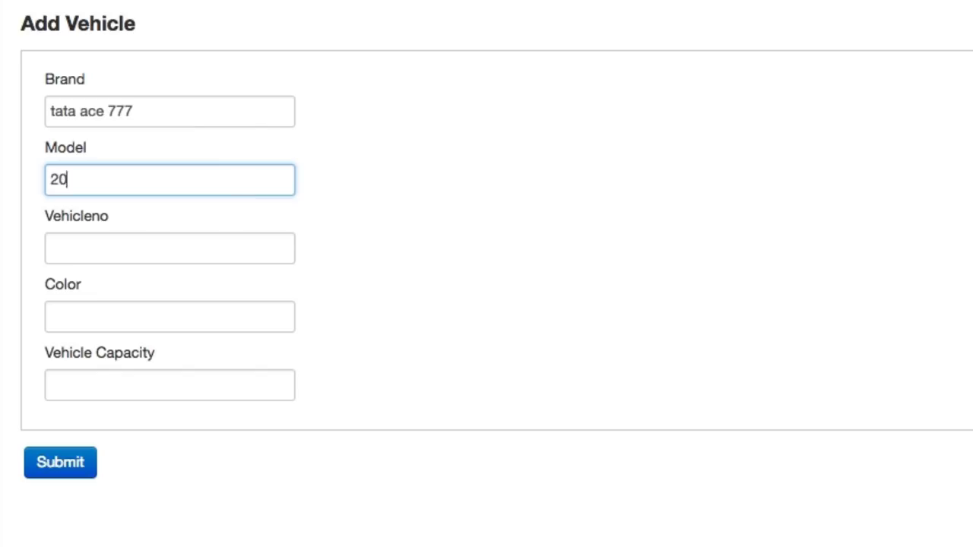
pyautogui.click(200, 251)
pyautogui.write('mh02 ae6325')
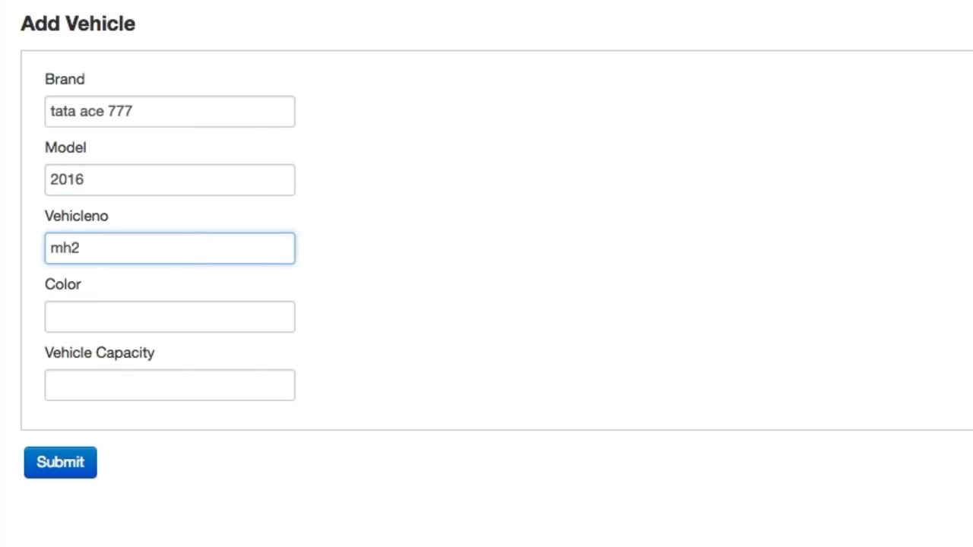
pyautogui.press('Tab')
pyautogui.write('black')
pyautogui.press('Tab')
pyautogui.write('1000')
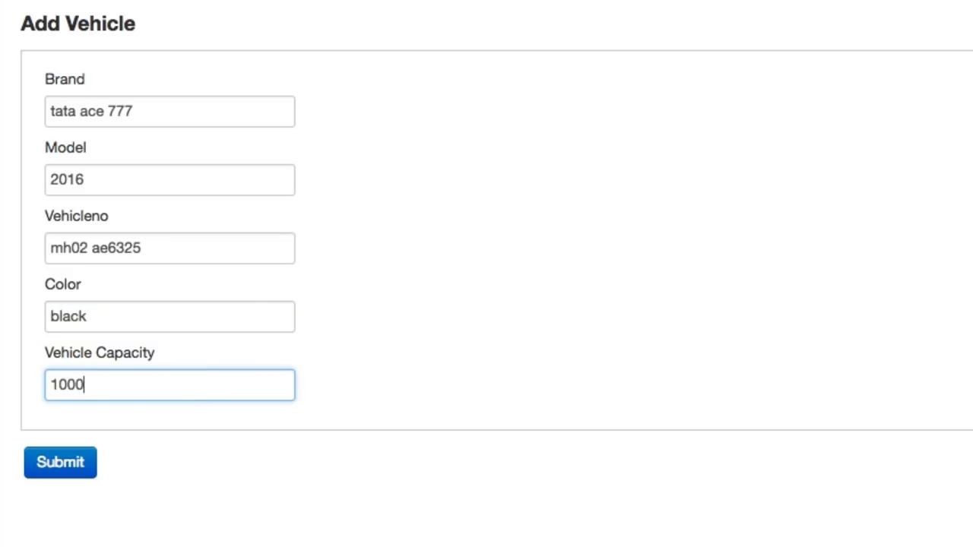
pyautogui.click(82, 461)
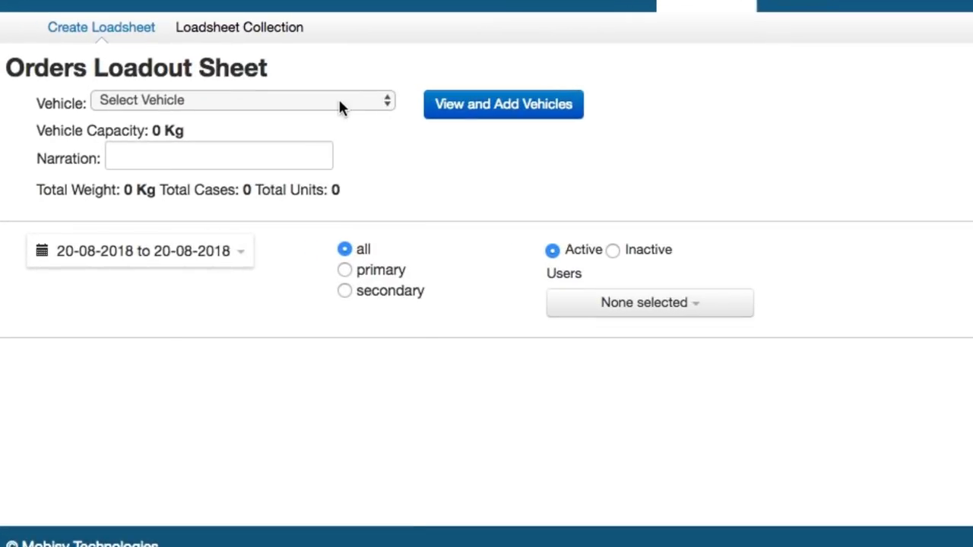
# - Assign the new tata ace 777 vehicle to the loadsheet with narration 'as'
pyautogui.click(171, 169)
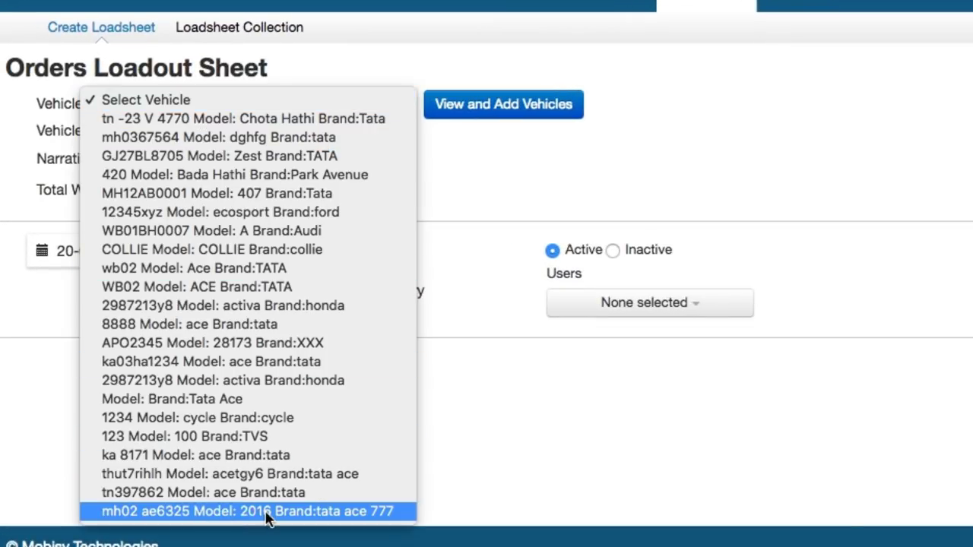
pyautogui.click(267, 517)
pyautogui.click(228, 158)
pyautogui.write('as')
# - Load orders from the last 30 days for all 14 users
pyautogui.click(199, 250)
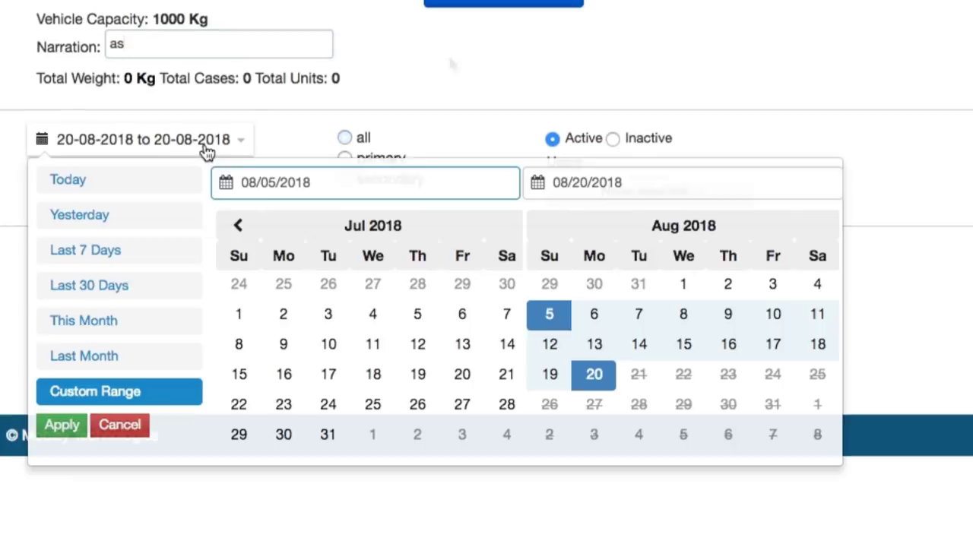
pyautogui.click(106, 281)
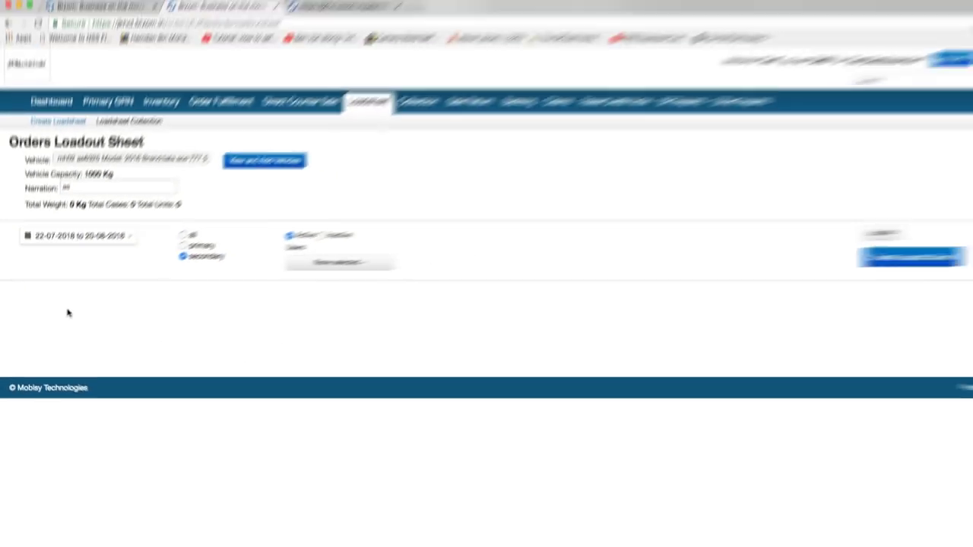
pyautogui.click(346, 267)
pyautogui.click(297, 314)
pyautogui.click(840, 238)
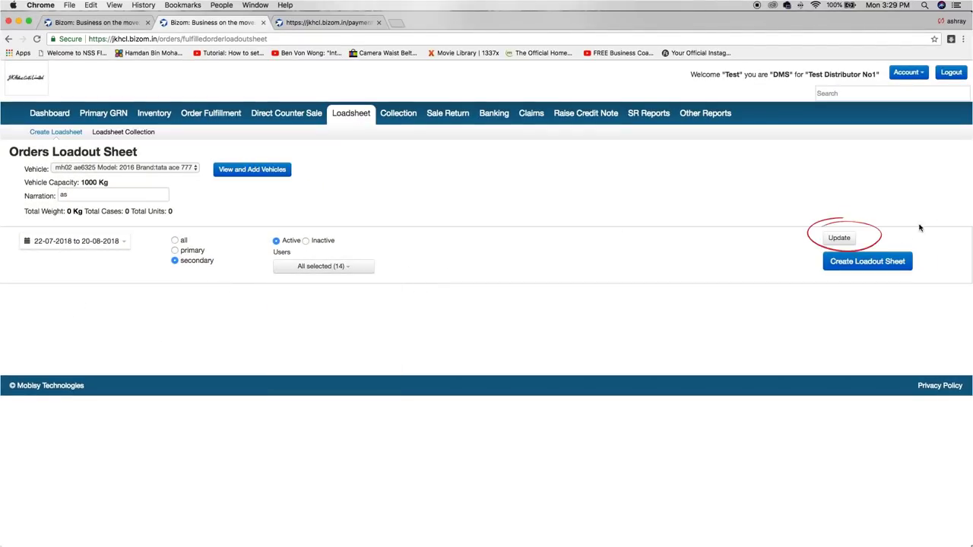
pyautogui.scroll(-1, 27, 318)
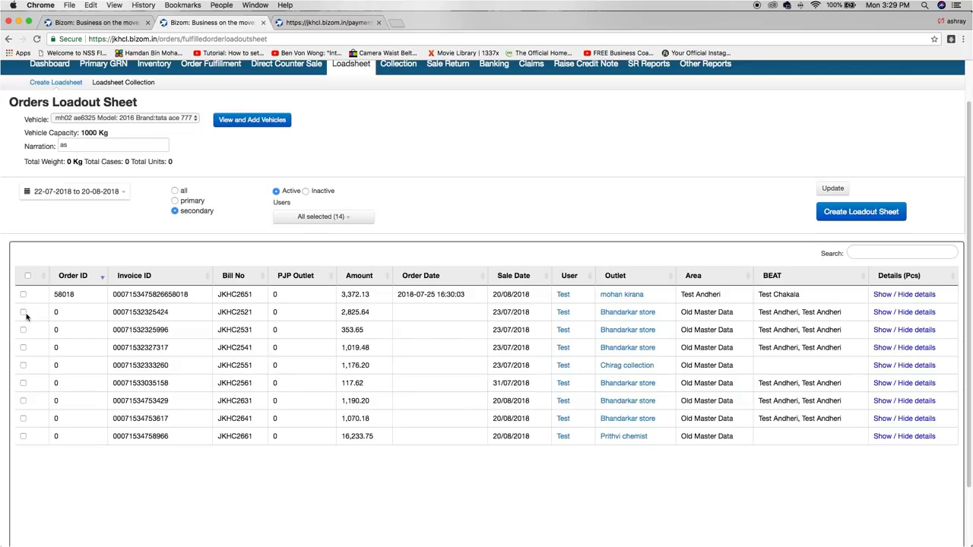
# - Select bills JKHC2521, JKHC2531, JKHC2541, JKHC2551 and JKHC2561 for the loadsheet
pyautogui.click(23, 312)
pyautogui.click(23, 329)
pyautogui.click(23, 348)
pyautogui.click(22, 365)
pyautogui.click(23, 383)
# - Create loadout sheet #66 from the chosen orders and print it
pyautogui.click(855, 213)
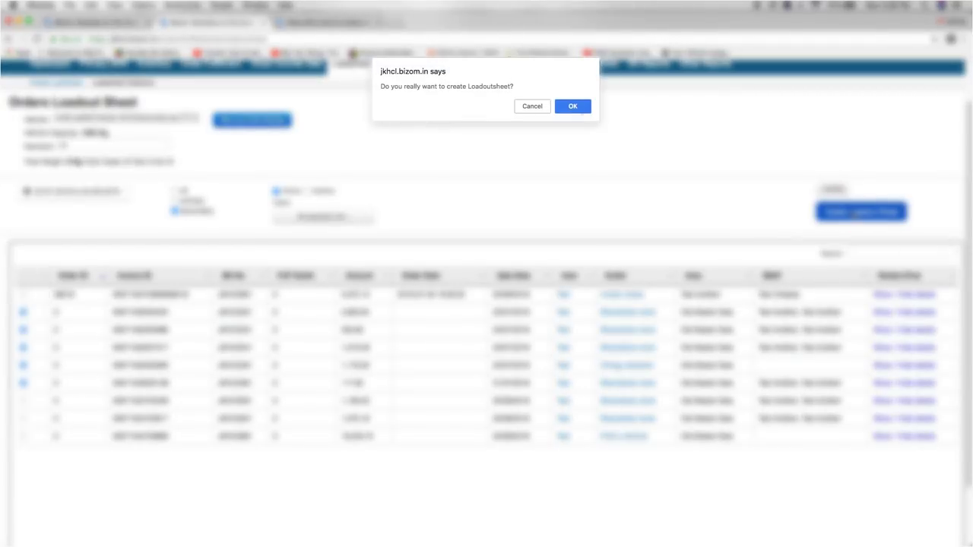
pyautogui.click(575, 109)
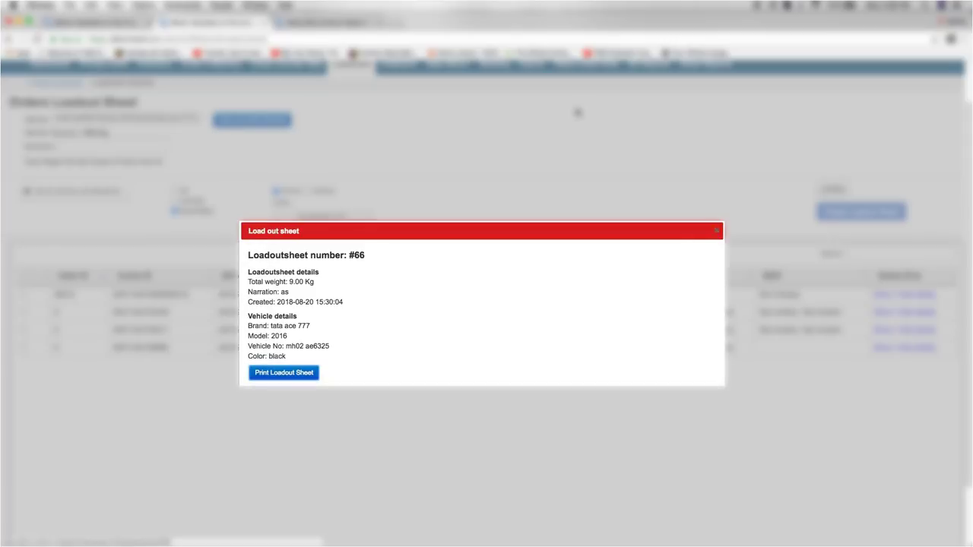
pyautogui.click(283, 372)
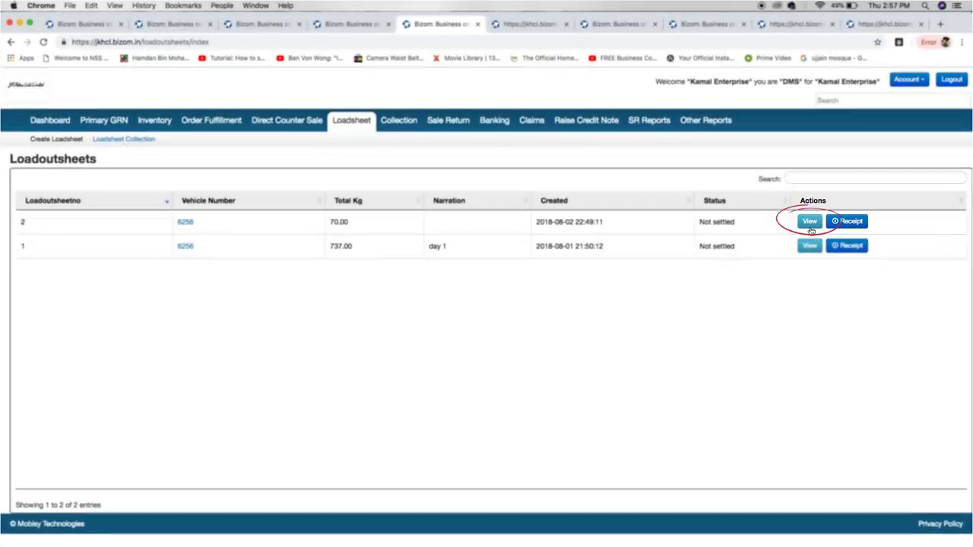
# - Open load 2 and select bills 799 and 800, keeping Cash as payment mode
pyautogui.click(810, 206)
pyautogui.click(30, 211)
pyautogui.click(30, 231)
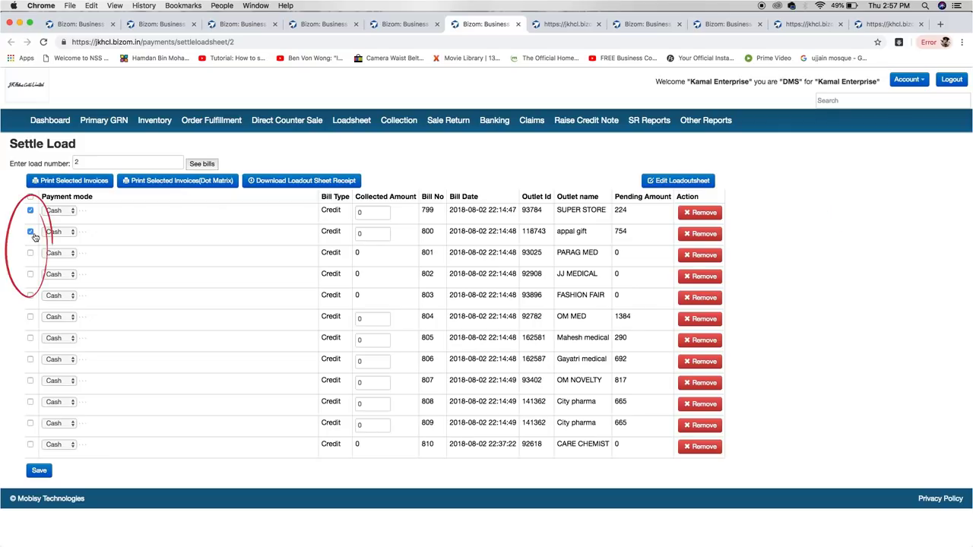
pyautogui.click(71, 212)
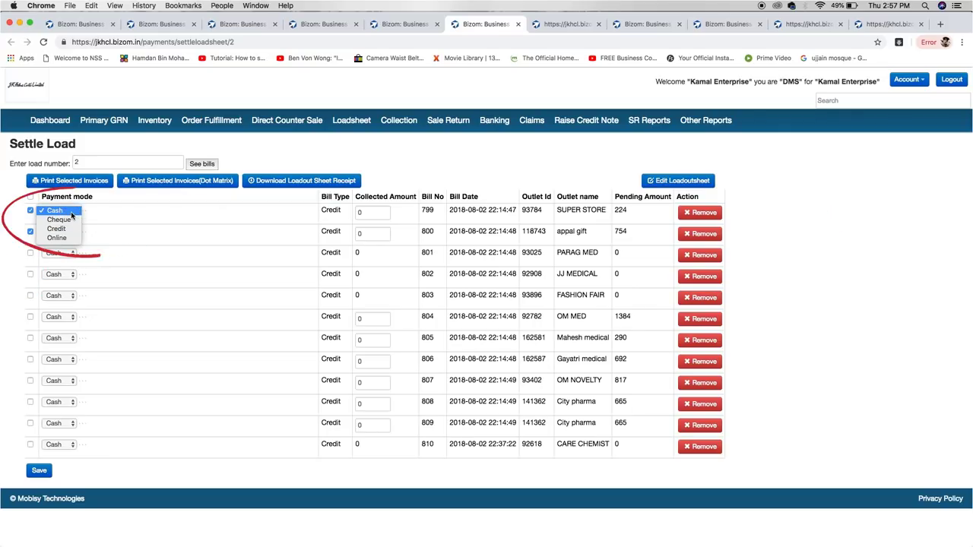
pyautogui.click(61, 220)
pyautogui.click(61, 210)
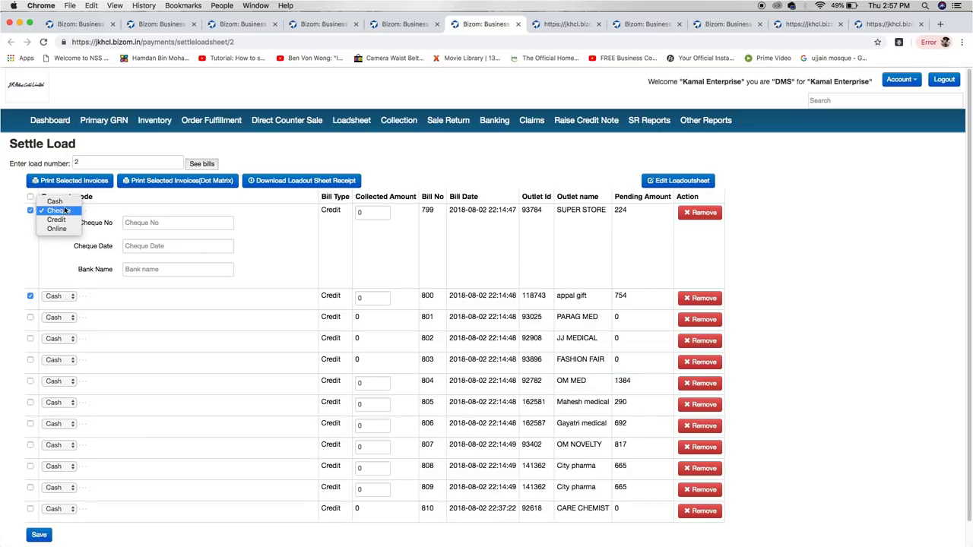
pyautogui.click(55, 199)
# - Enter collected amounts 224 for bill 799 and 754 for bill 800, and save
pyautogui.click(356, 212)
pyautogui.write('224')
pyautogui.click(367, 233)
pyautogui.write('754')
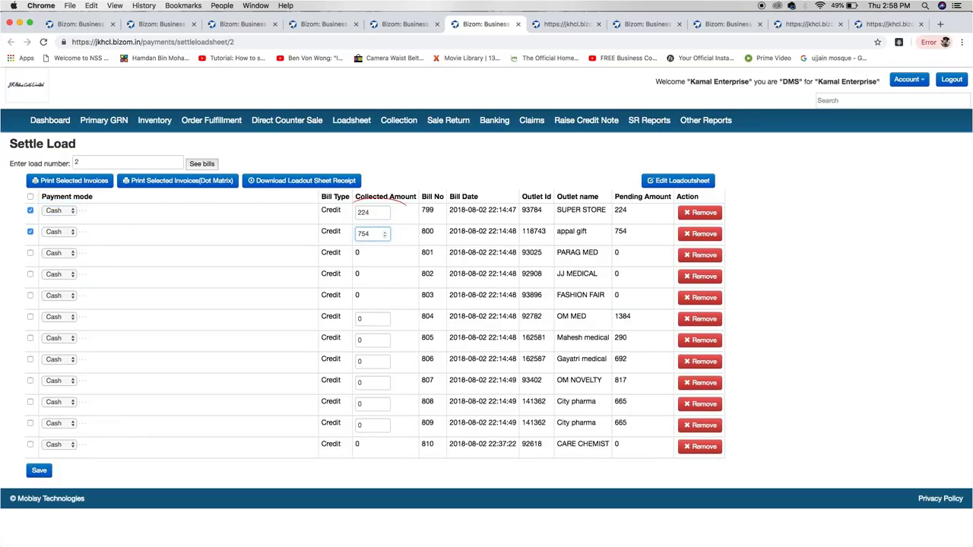
pyautogui.click(38, 470)
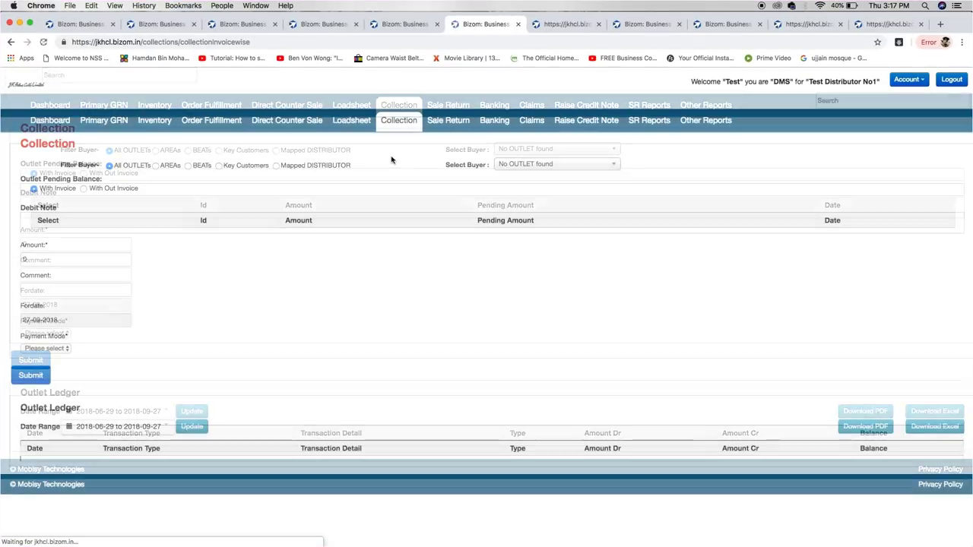
# - Choose Bhandarkar store as buyer and select invoices JKHC2801 and JKHC2761
pyautogui.click(549, 166)
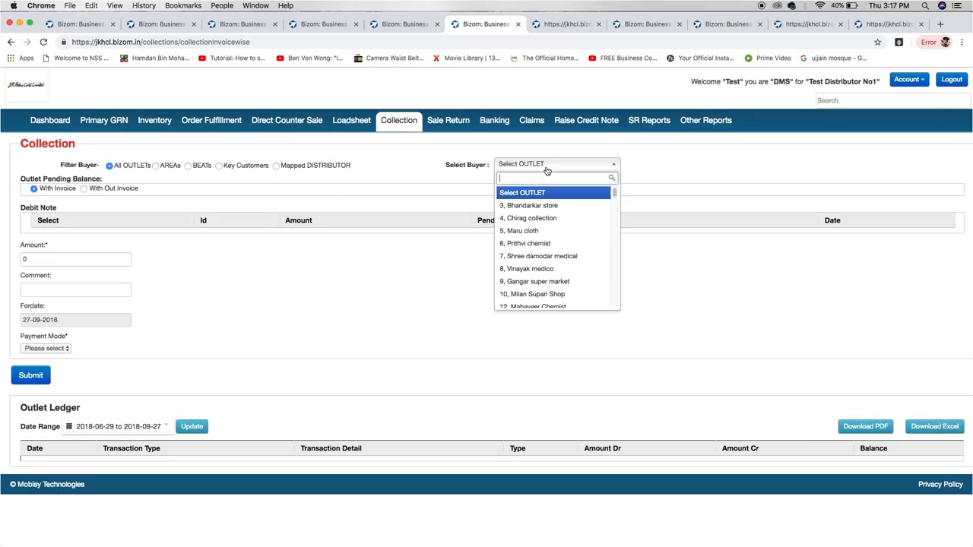
pyautogui.click(540, 210)
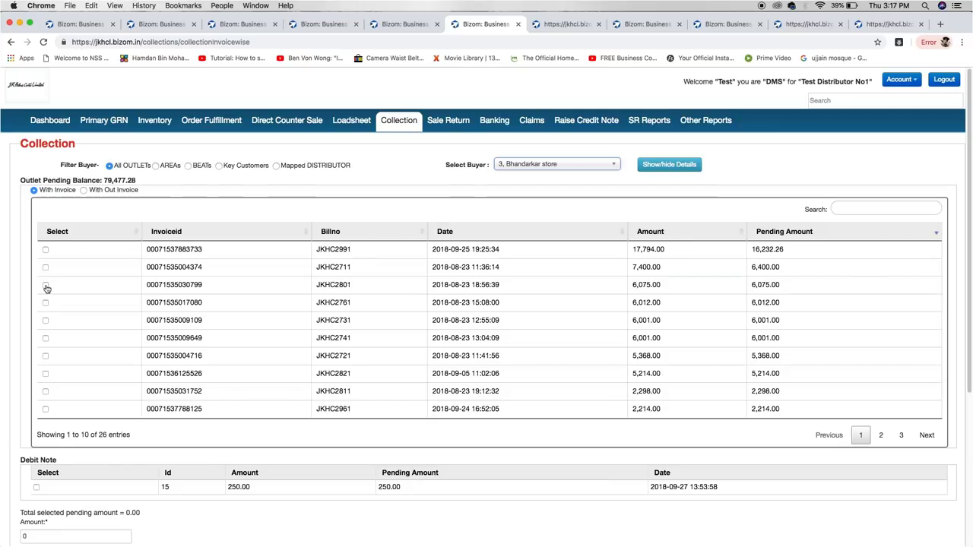
pyautogui.click(47, 288)
pyautogui.click(46, 303)
# - Collect 1000 in Cash dated 27-09-2018 and submit the collection
pyautogui.scroll(-5, 487, 304)
pyautogui.doubleClick(76, 311)
pyautogui.press('BackSpace')
pyautogui.write('1000')
pyautogui.click(76, 372)
pyautogui.click(101, 475)
pyautogui.click(46, 401)
pyautogui.click(47, 411)
pyautogui.click(30, 428)
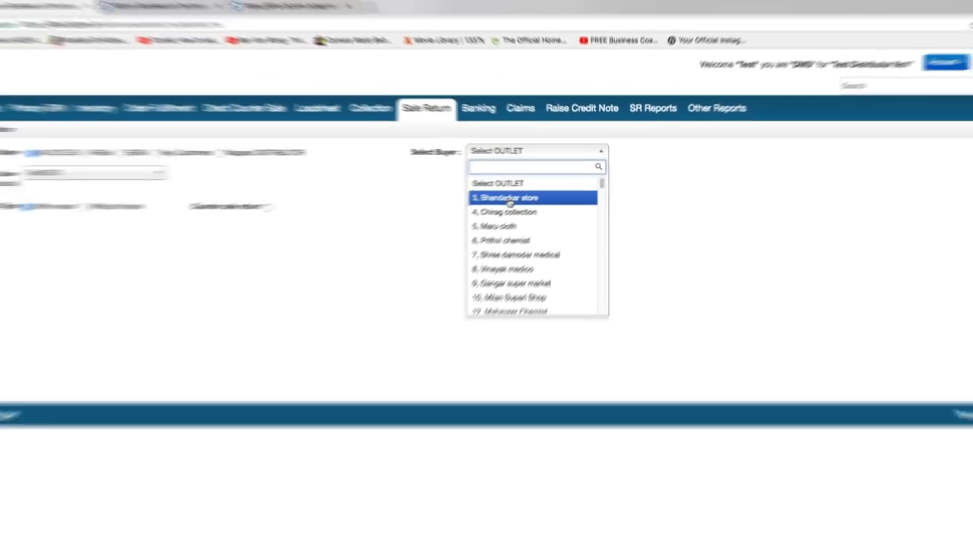
# - Return 4 units of the first item for Bhandarkar store, marked as damaged
pyautogui.click(451, 220)
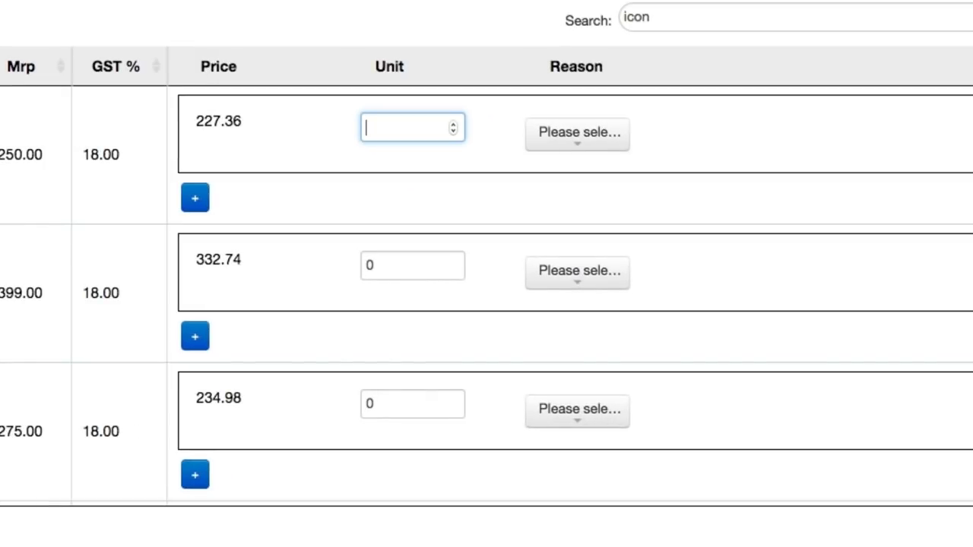
pyautogui.write('4')
pyautogui.click(584, 138)
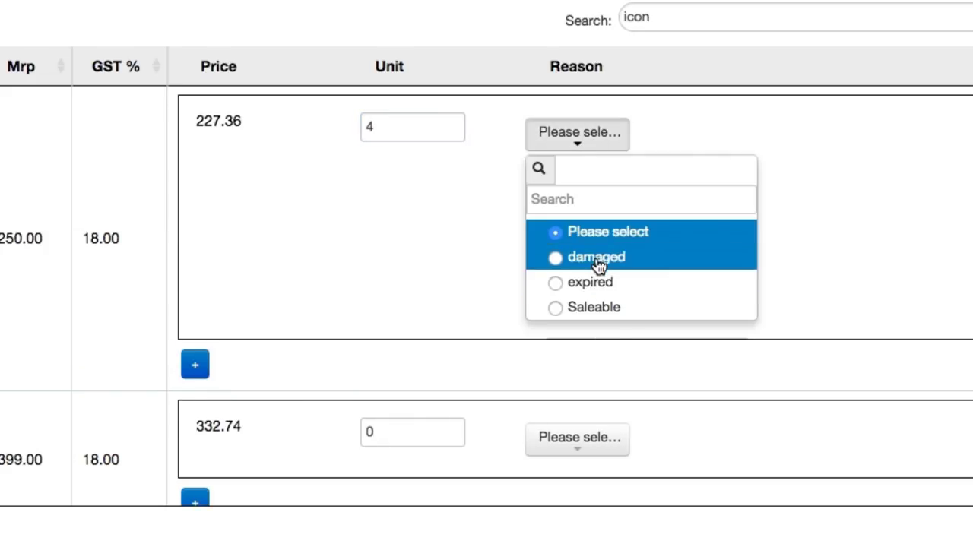
pyautogui.click(597, 260)
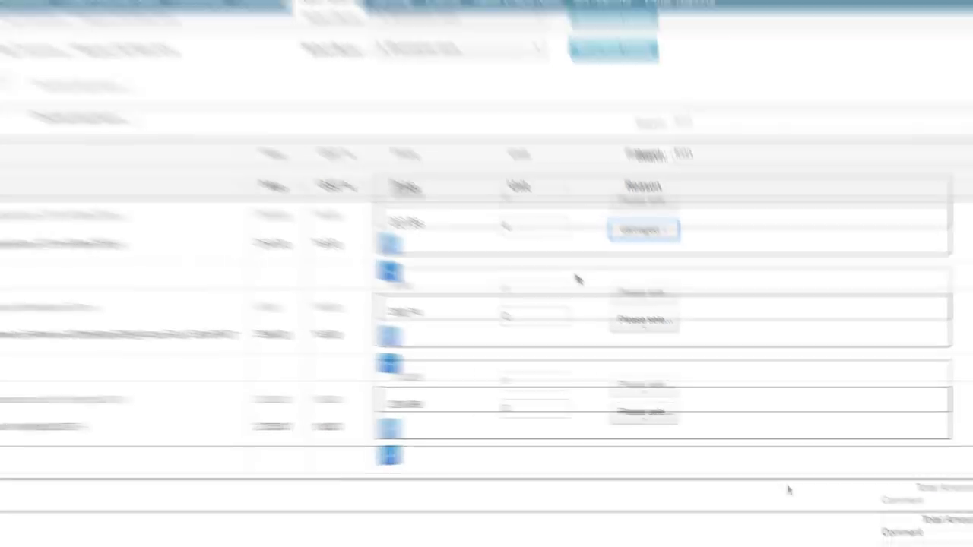
# - Save the sales return, then reject the first entry in the last-30-days SFA report
pyautogui.scroll(-3, 578, 190)
pyautogui.click(949, 518)
pyautogui.click(60, 152)
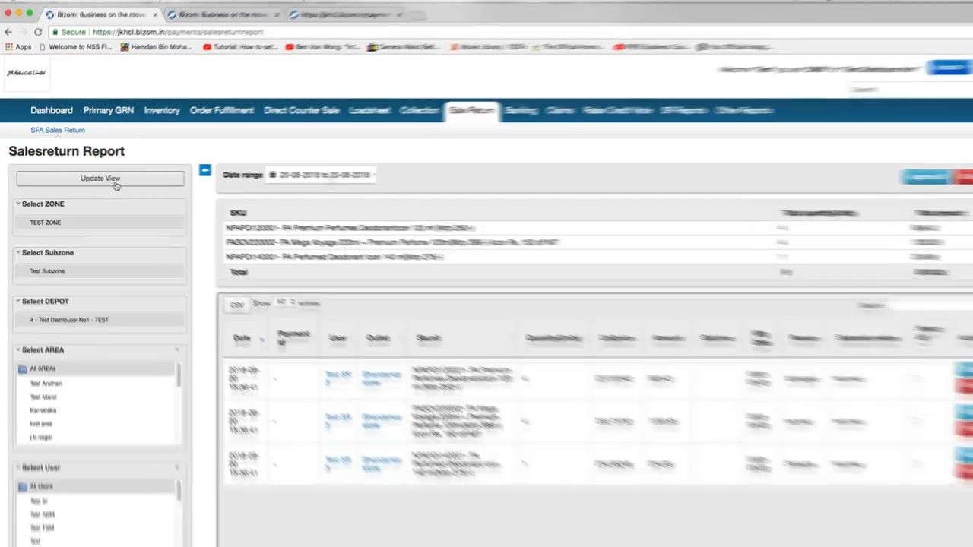
pyautogui.click(324, 174)
pyautogui.click(305, 251)
pyautogui.click(124, 181)
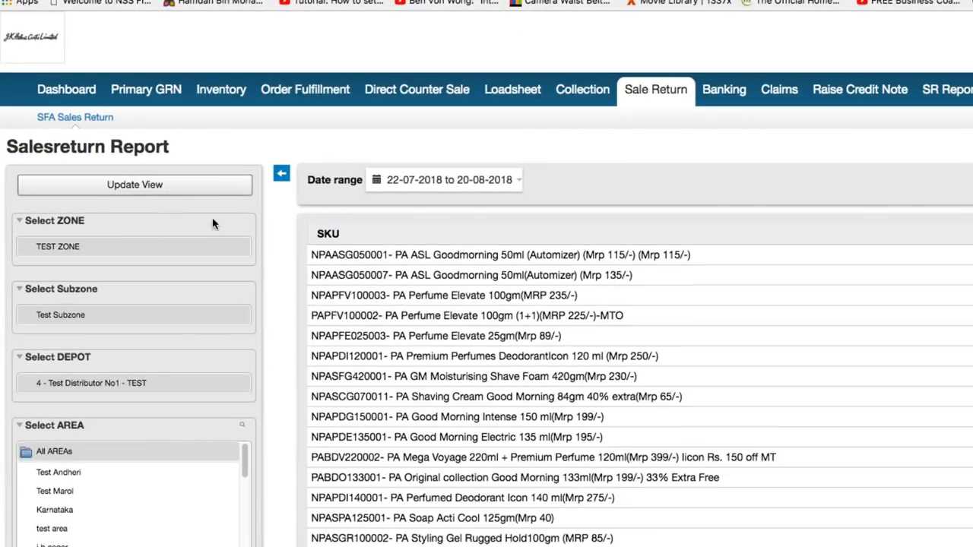
pyautogui.scroll(-5, 578, 304)
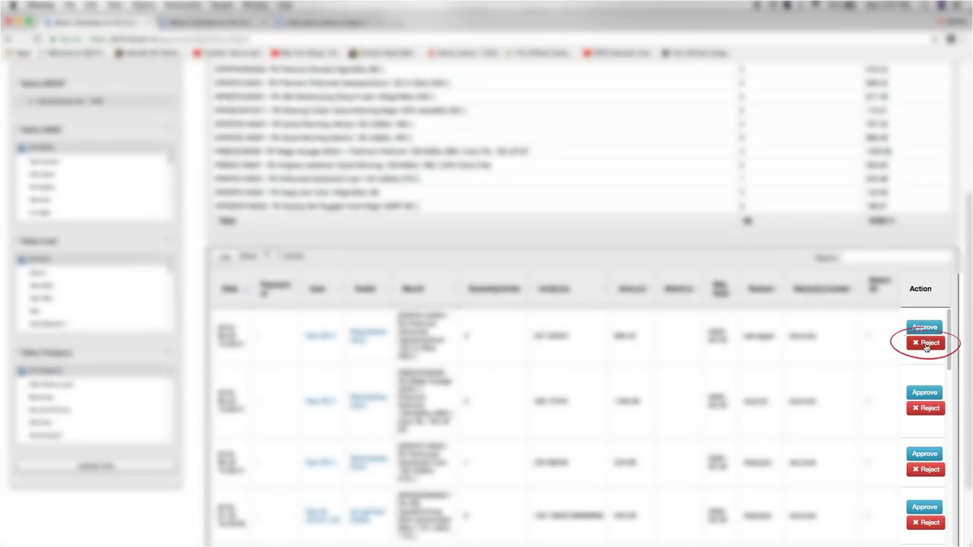
pyautogui.click(926, 343)
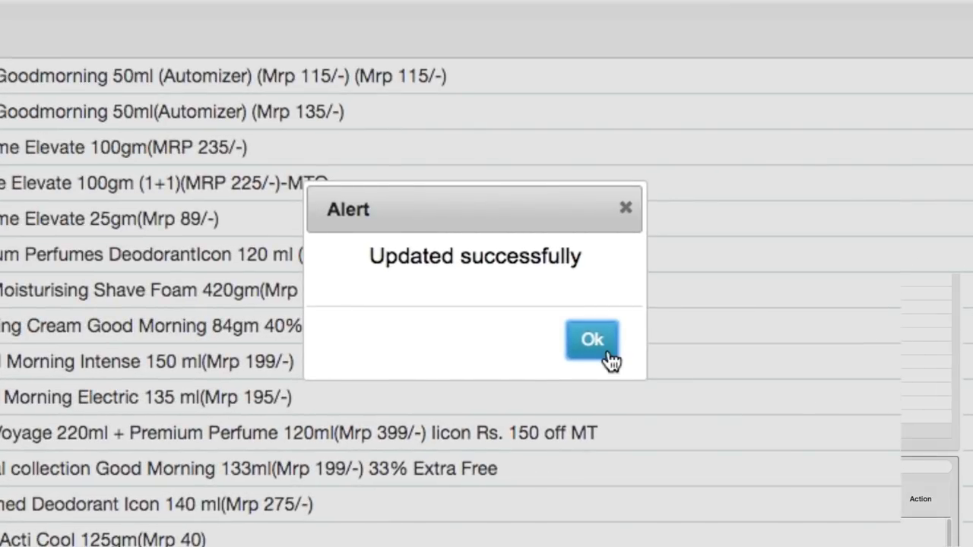
pyautogui.click(595, 340)
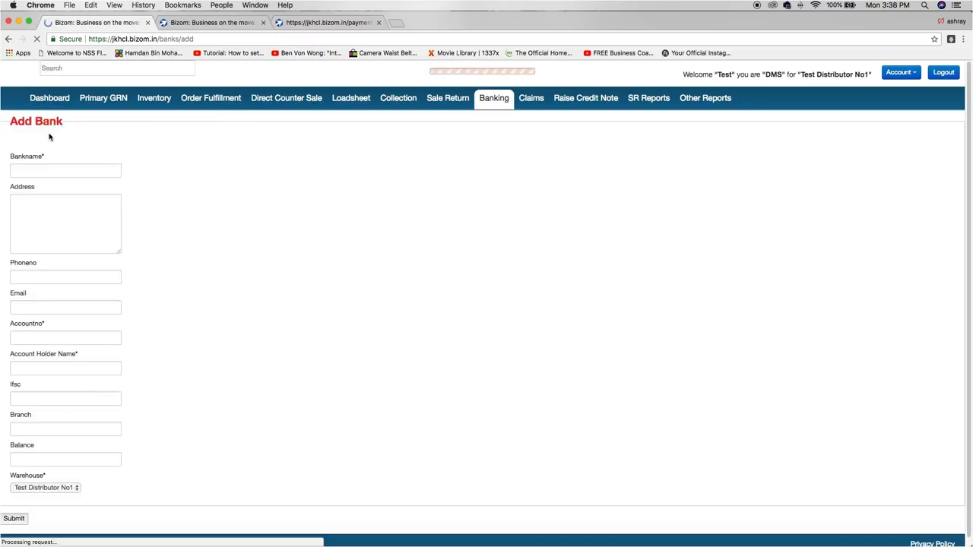
# - Add bank 'hdfc' with its saved address and phone number, and submit it
pyautogui.write('hdfc')
pyautogui.click(73, 258)
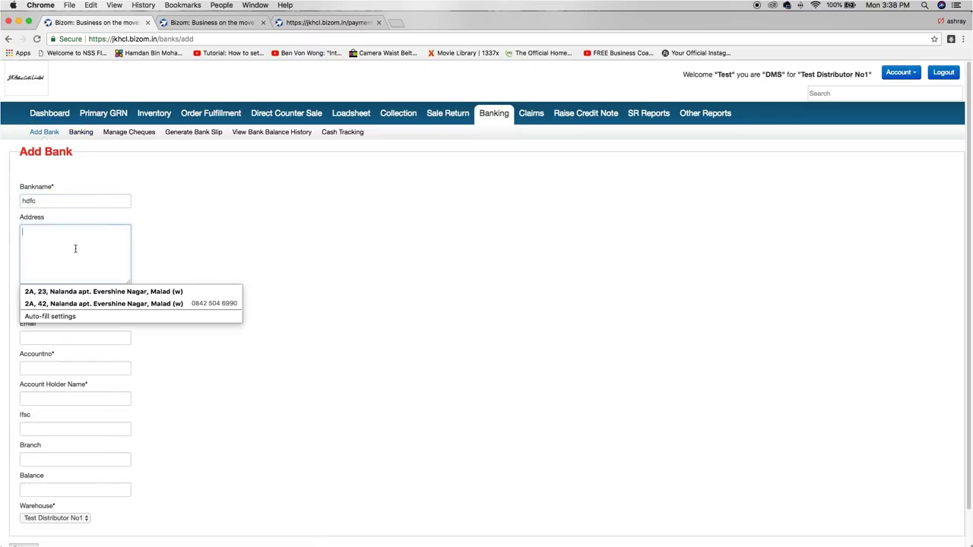
pyautogui.click(84, 292)
pyautogui.click(55, 308)
pyautogui.click(59, 323)
pyautogui.click(59, 340)
pyautogui.click(56, 370)
pyautogui.scroll(-1, 208, 380)
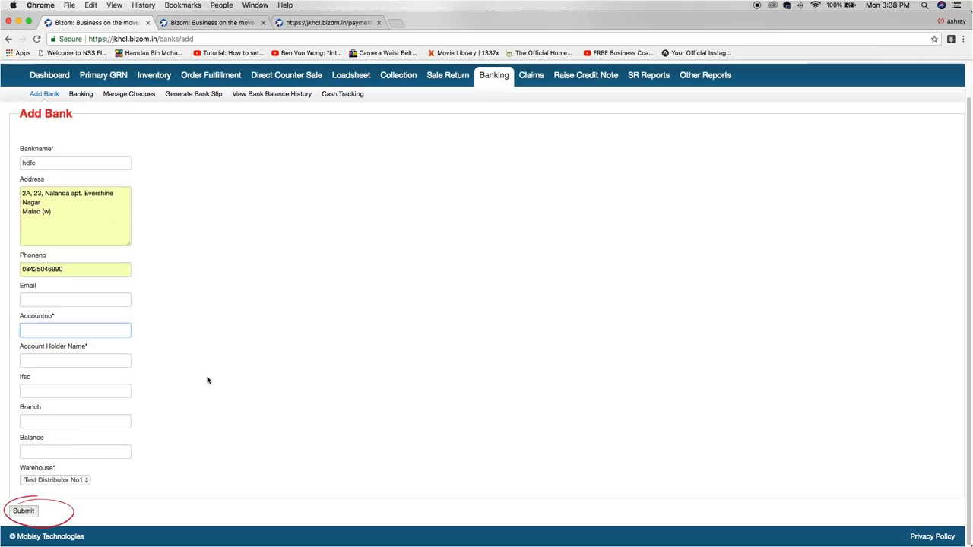
pyautogui.click(22, 511)
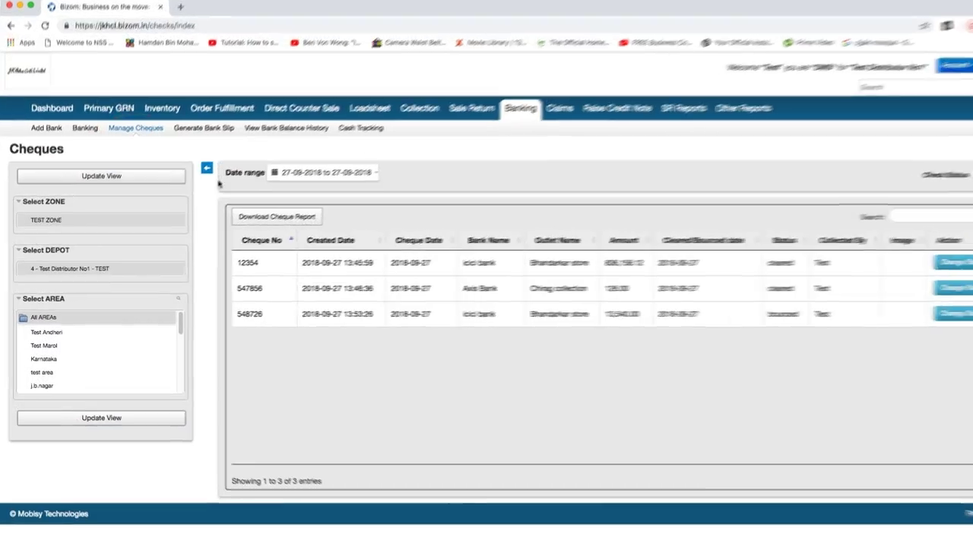
# - Show cheques from the last 7 days
pyautogui.click(267, 182)
pyautogui.click(416, 195)
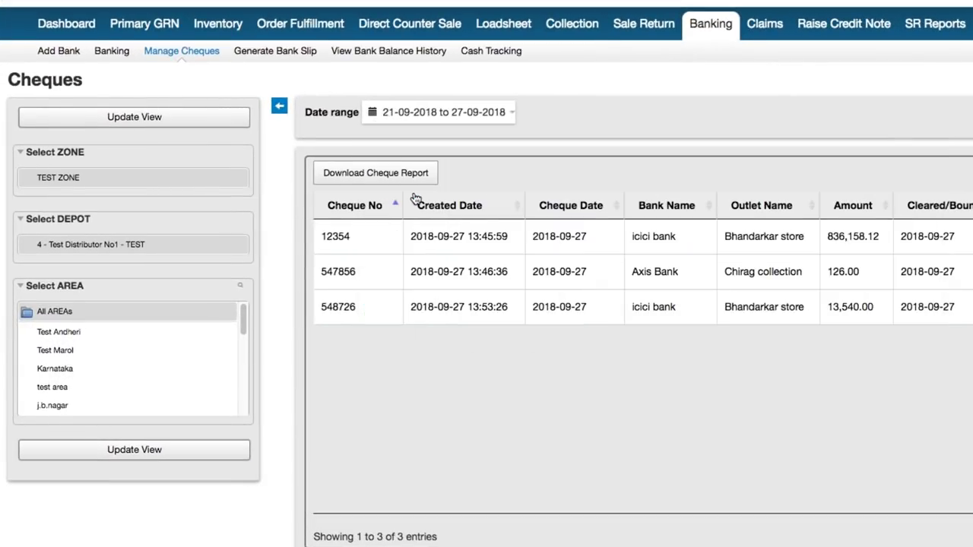
pyautogui.click(220, 121)
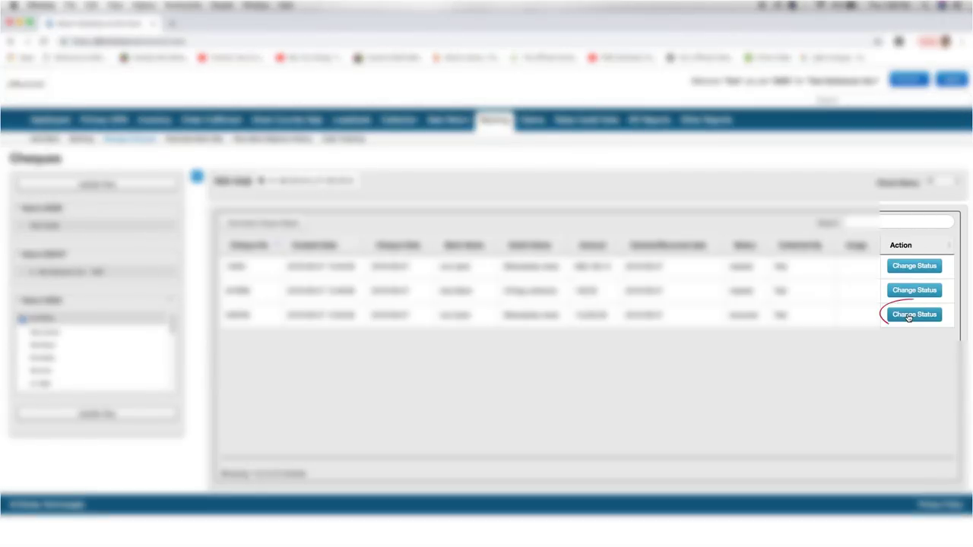
# - Change and save the status of the third cheque, the bounced Bhandarkar store one
pyautogui.click(909, 316)
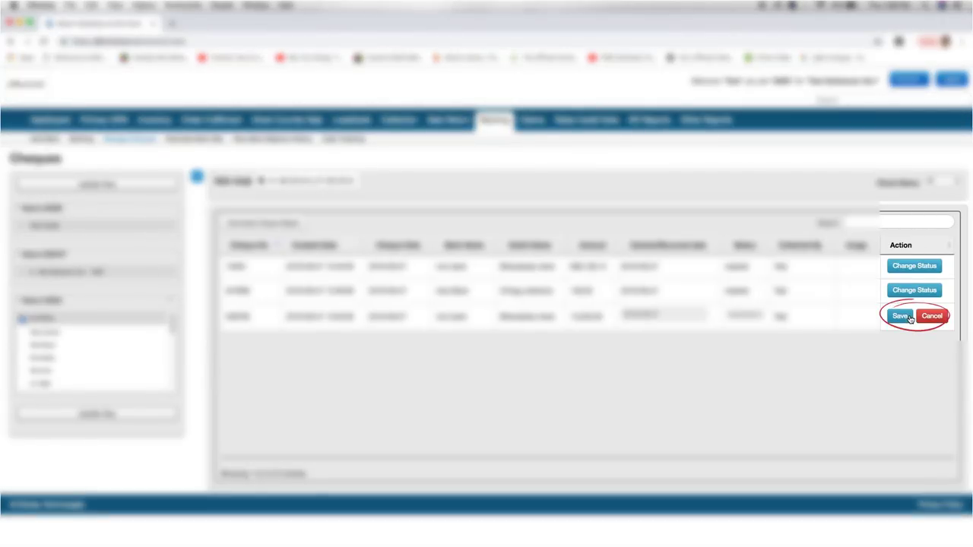
pyautogui.click(749, 316)
pyautogui.click(753, 325)
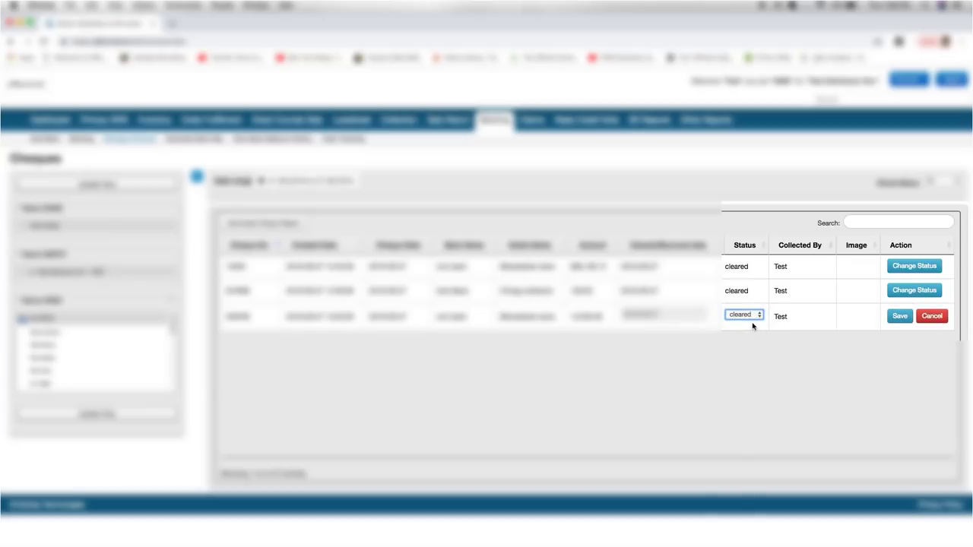
pyautogui.click(898, 319)
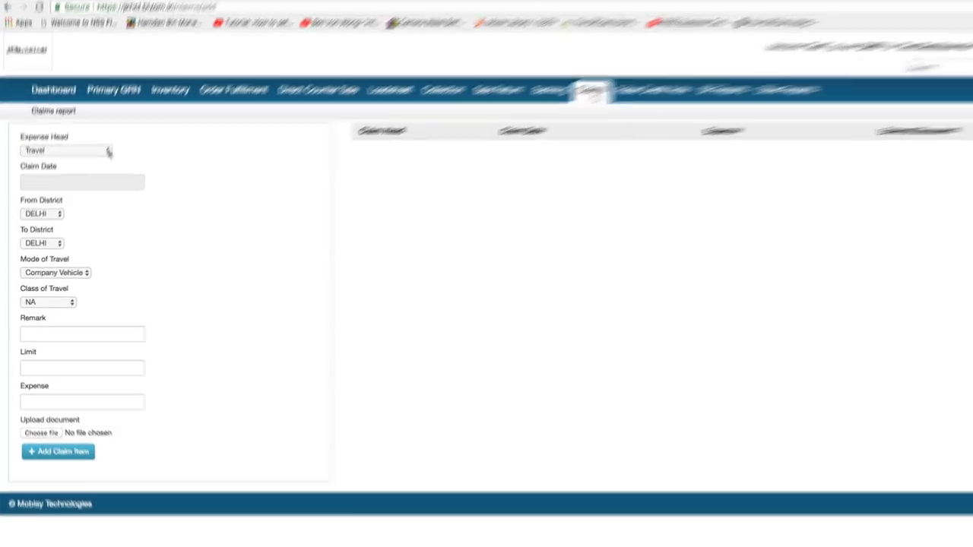
# - Set the claim's expense head to Display/Visibility
pyautogui.click(98, 167)
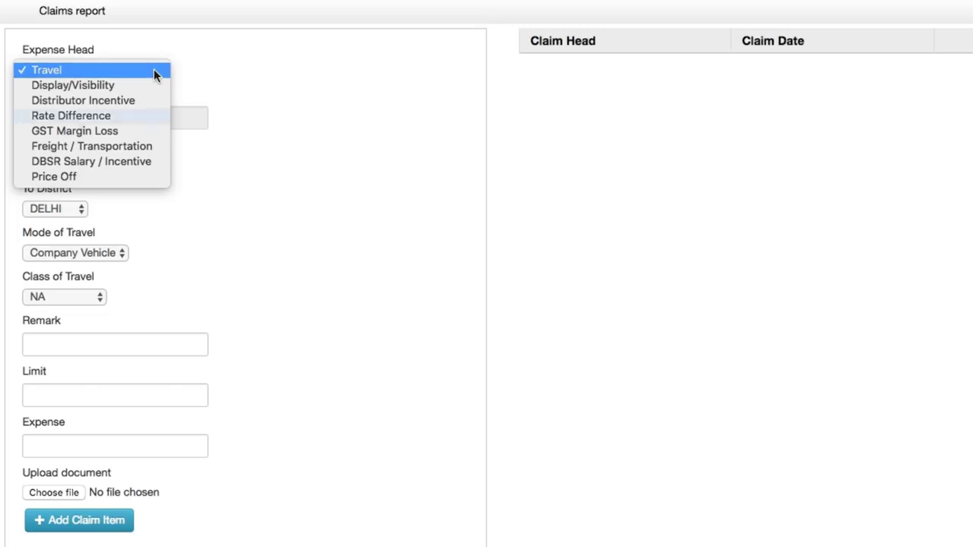
pyautogui.click(91, 161)
pyautogui.click(79, 118)
pyautogui.click(72, 265)
pyautogui.click(85, 167)
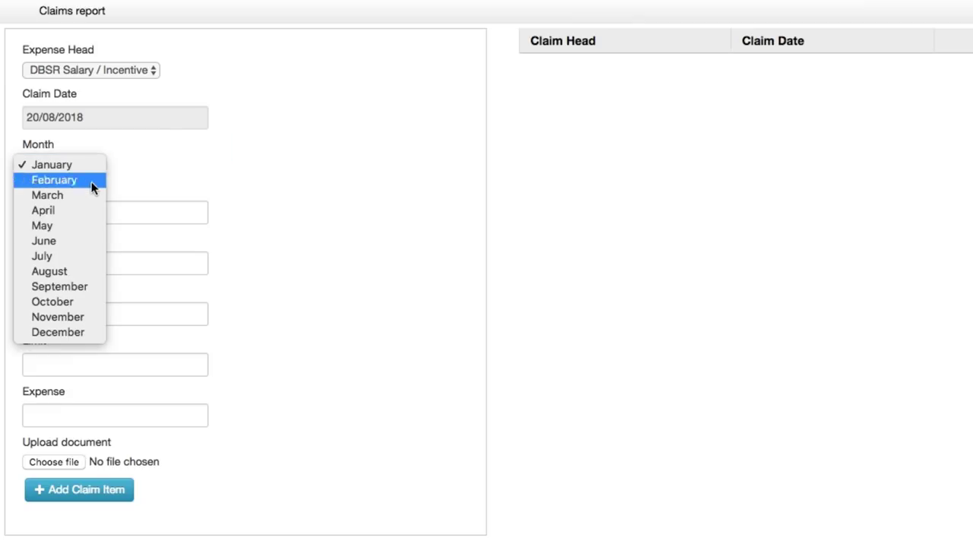
pyautogui.click(94, 271)
pyautogui.click(131, 73)
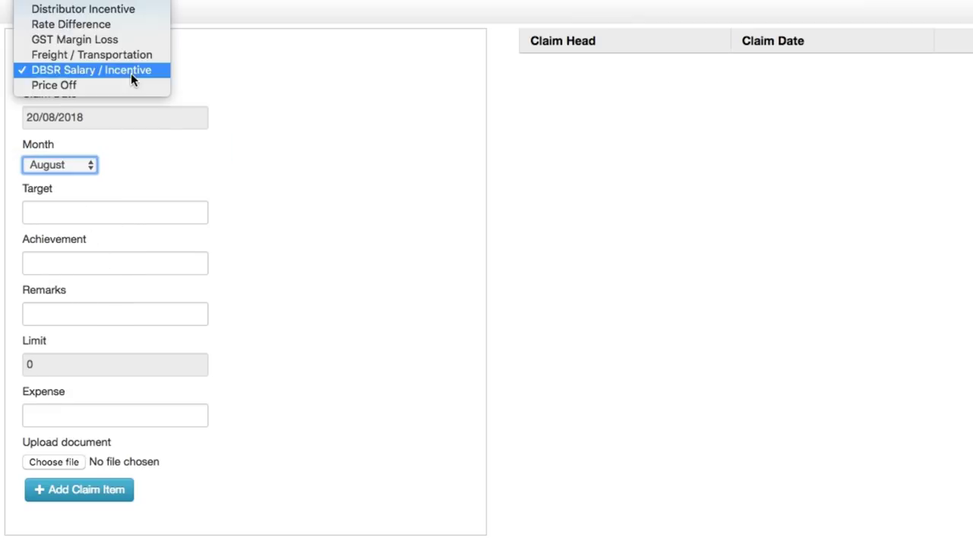
pyautogui.click(102, 6)
# - Enter store name 'sagar store', month August and remarks 'display', attaching no document
pyautogui.click(93, 169)
pyautogui.write('sagar store')
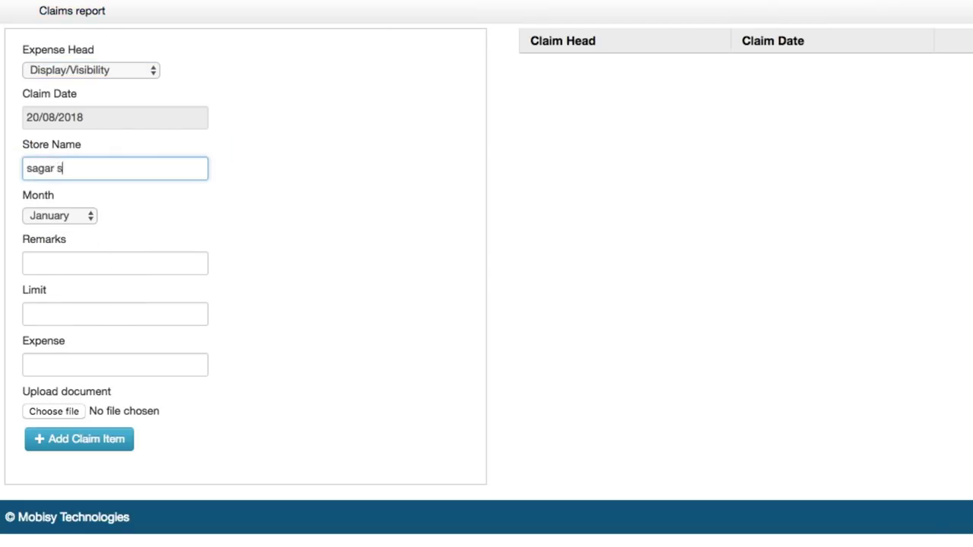
pyautogui.click(93, 221)
pyautogui.click(57, 322)
pyautogui.click(105, 261)
pyautogui.write('display')
pyautogui.click(134, 330)
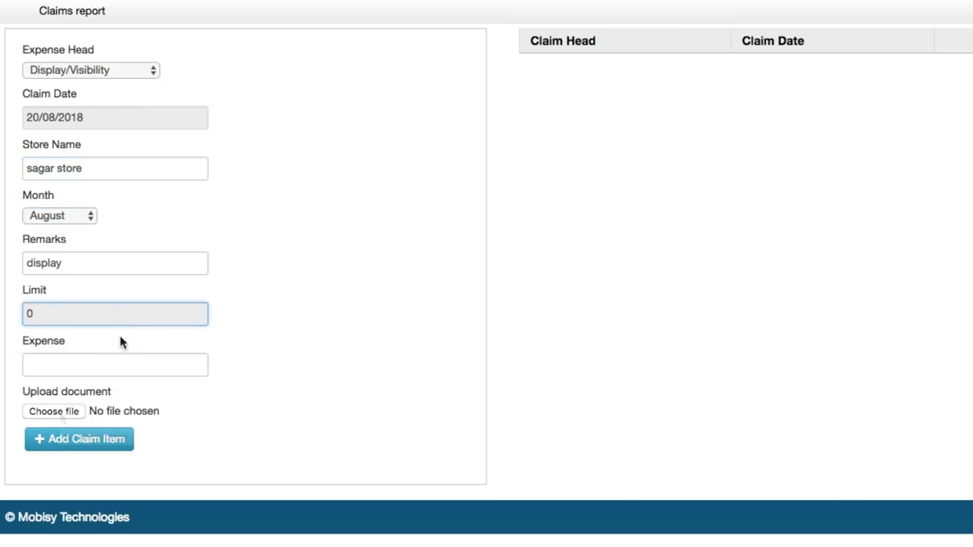
pyautogui.click(75, 412)
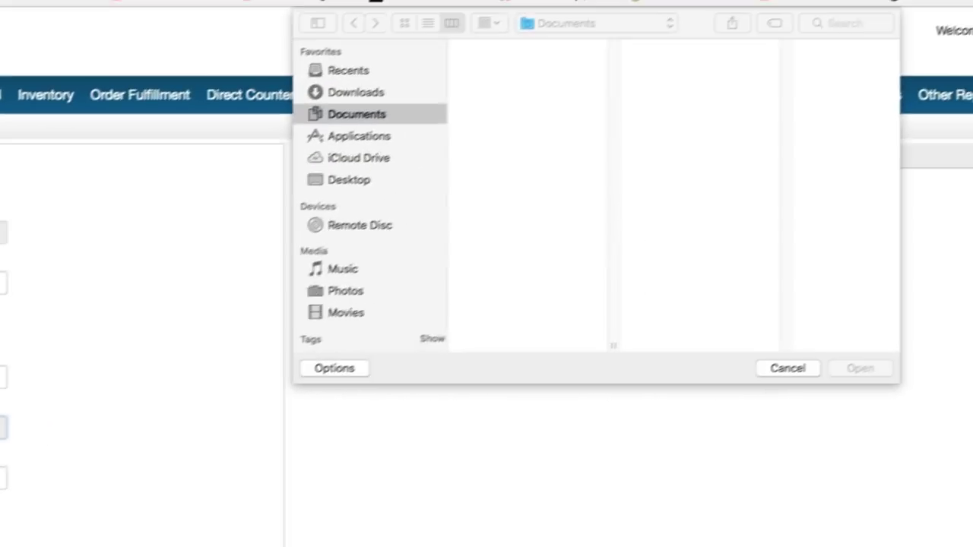
pyautogui.press('Escape')
# - Add a 5000 expense claim item and submit the claim
pyautogui.click(73, 371)
pyautogui.write('5000')
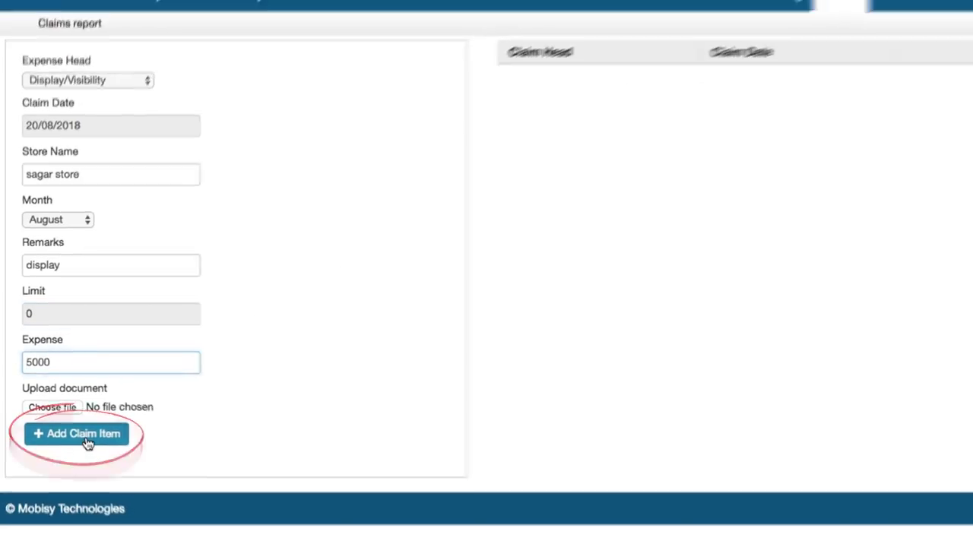
pyautogui.click(85, 436)
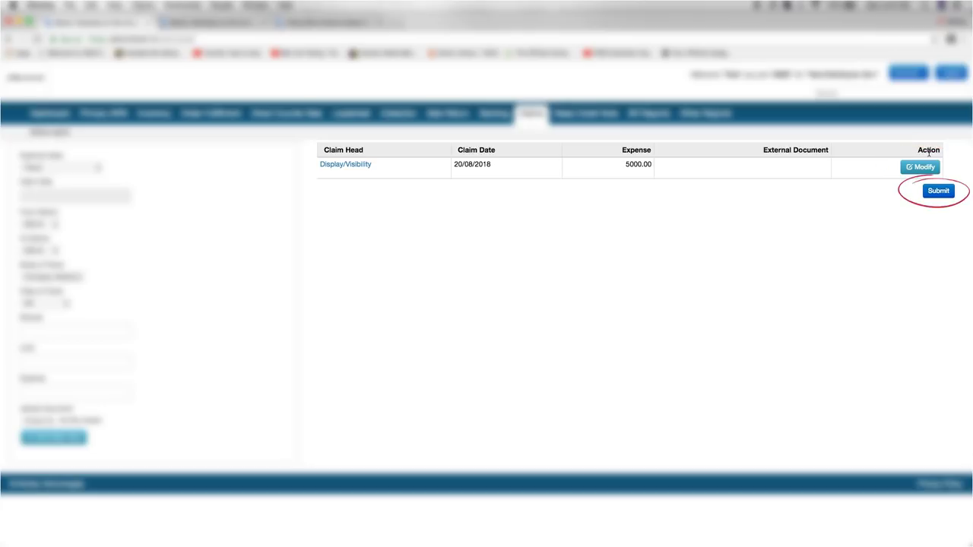
pyautogui.click(939, 190)
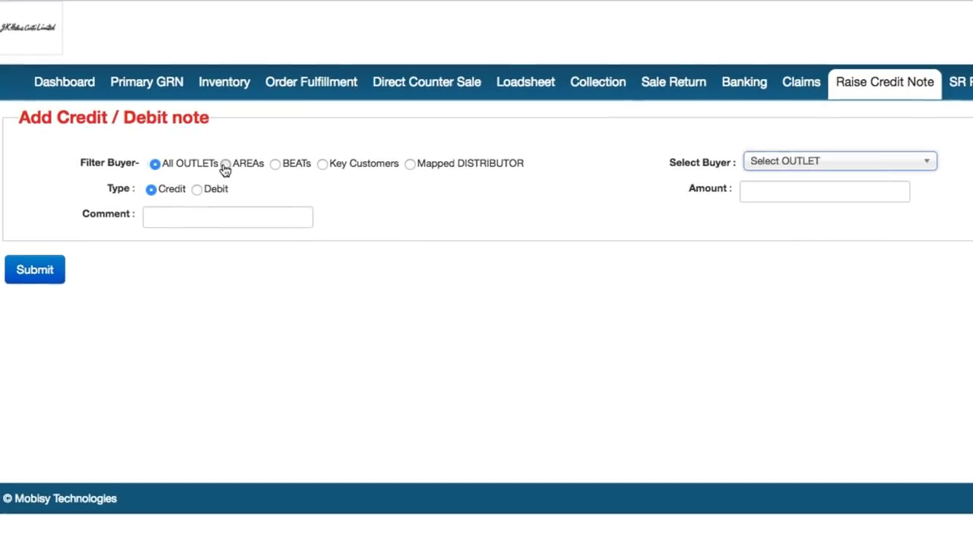
# - Filter by area and select Test Andheri with its Cash buyer for the credit note
pyautogui.click(155, 166)
pyautogui.click(783, 163)
pyautogui.click(783, 221)
pyautogui.click(793, 192)
pyautogui.click(809, 289)
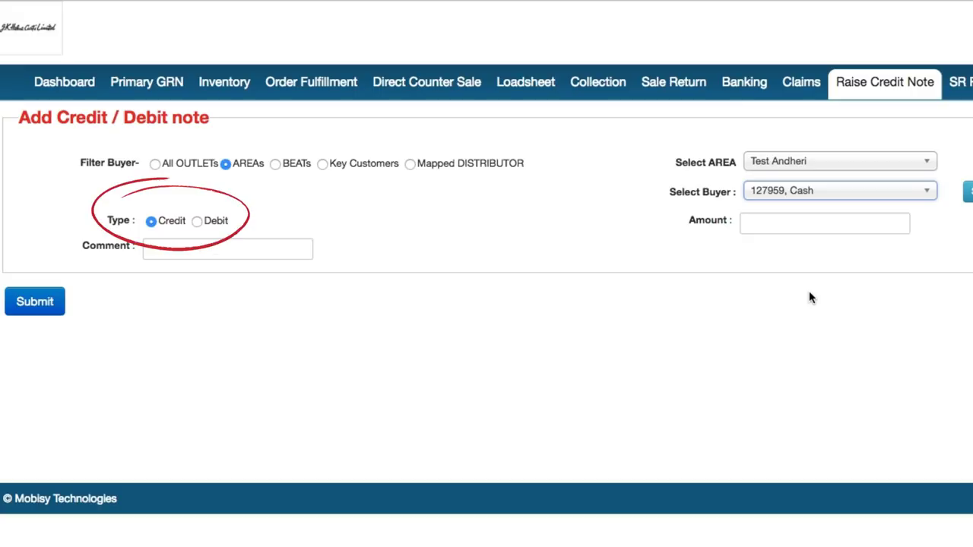
# - Submit a Credit note of 1000 with the comment 'sales return'
pyautogui.click(228, 248)
pyautogui.write('sales return')
pyautogui.click(828, 224)
pyautogui.write('1000')
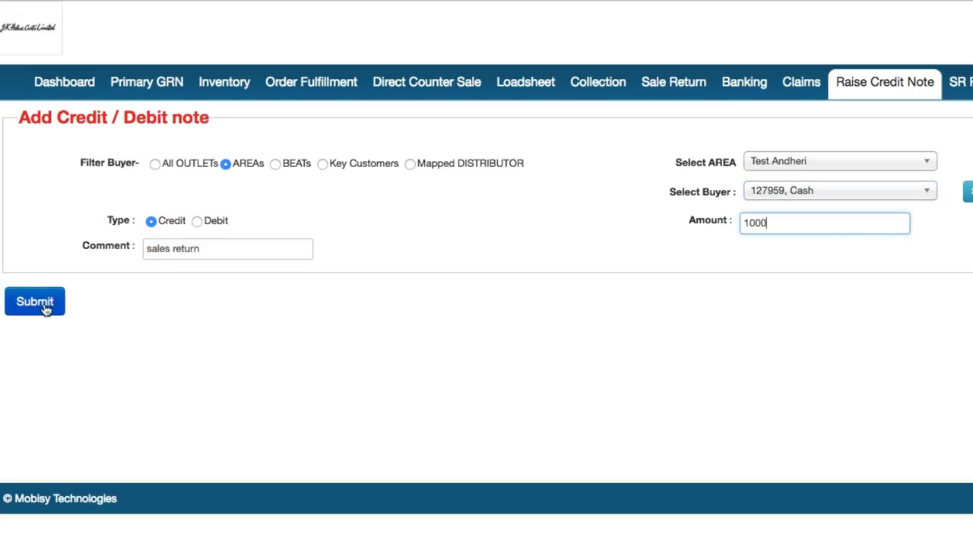
pyautogui.click(44, 307)
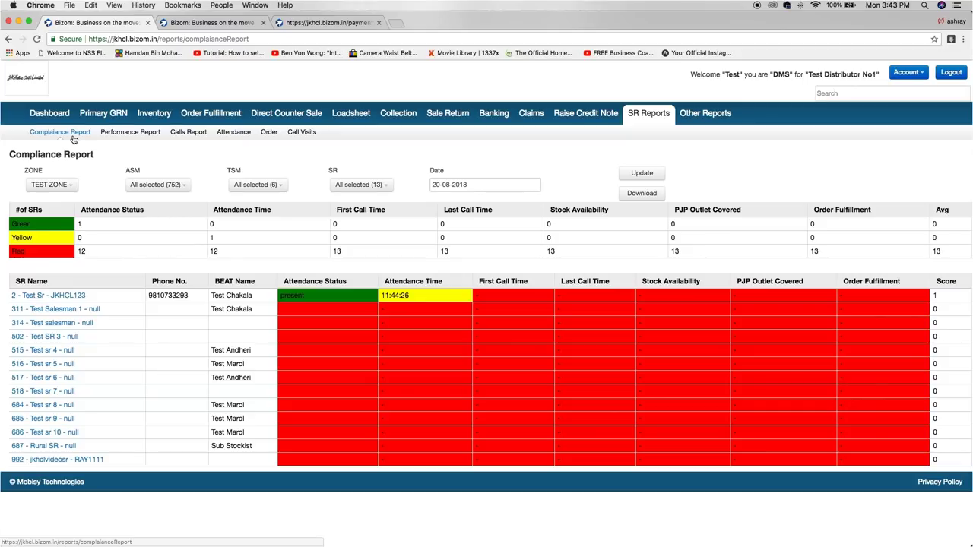
# - Open the SR performance Order report for 25-07-2018 to 24-08-2018 and view its orders table
pyautogui.click(130, 132)
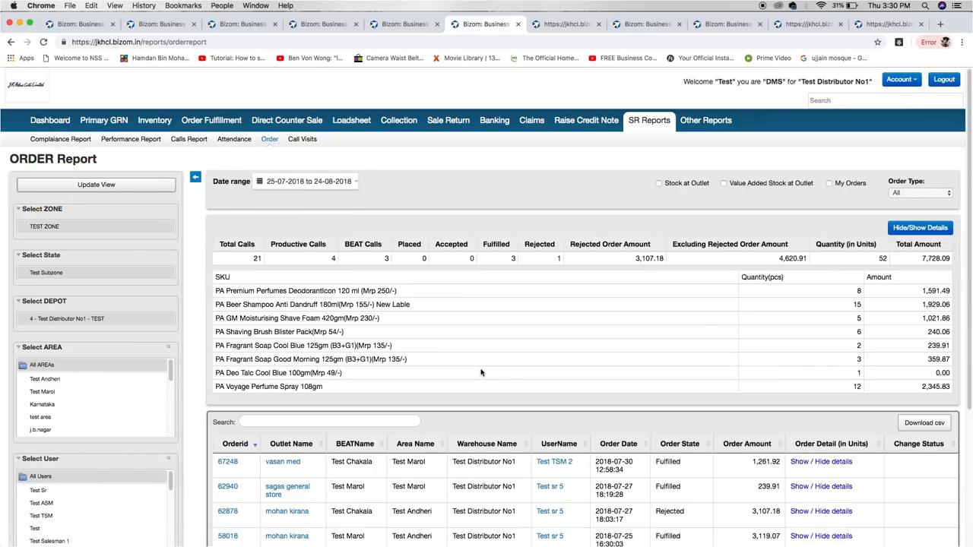
pyautogui.scroll(-3, 481, 373)
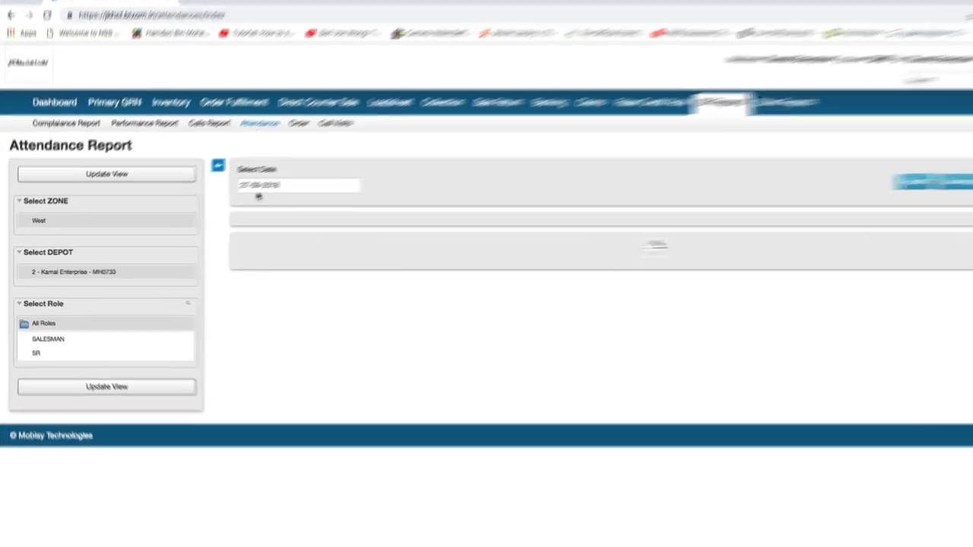
# - Show attendance for 27 September 2018, then call visits for the last 30 days
pyautogui.click(270, 194)
pyautogui.click(501, 315)
pyautogui.click(281, 124)
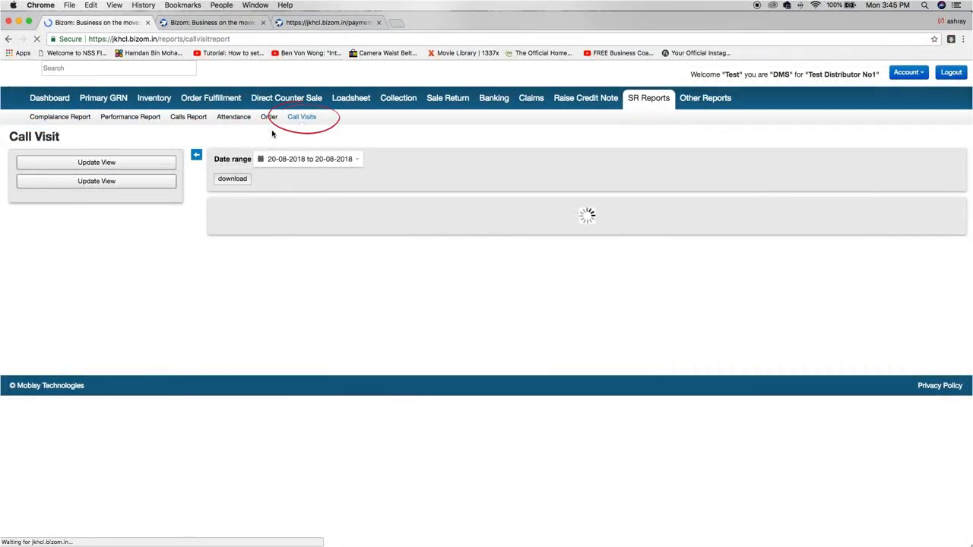
pyautogui.click(300, 159)
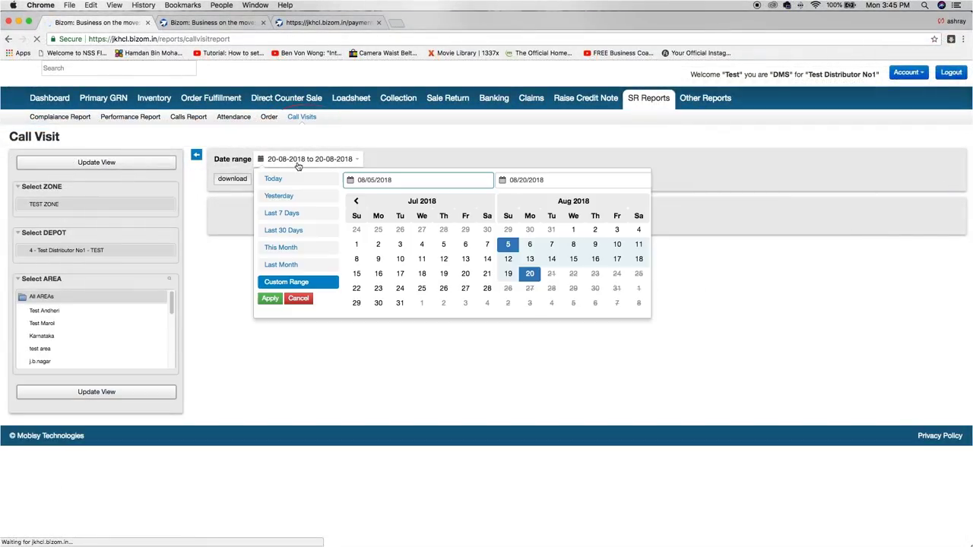
pyautogui.click(301, 232)
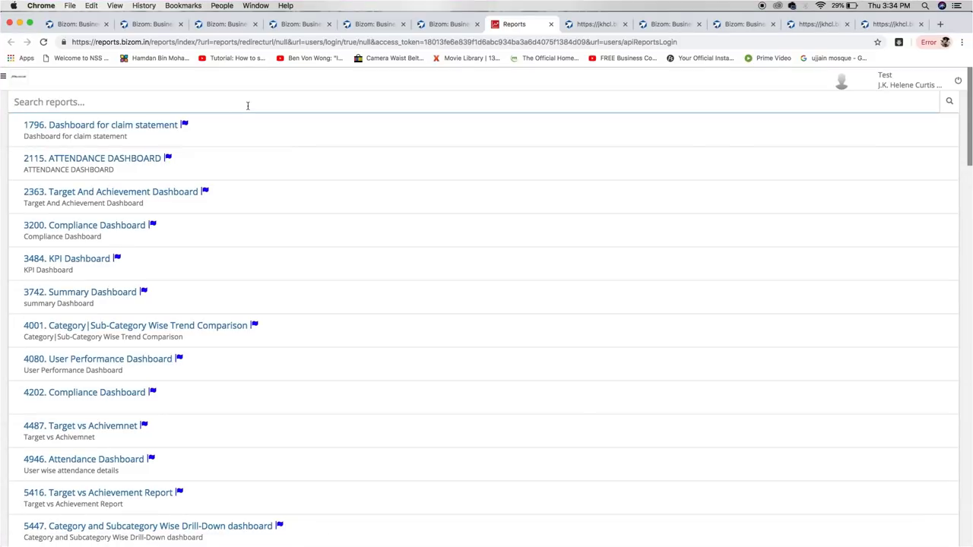
# - Search the report catalogue for 'gst', then 'sales', then 'outlet'
pyautogui.click(247, 105)
pyautogui.write('gst')
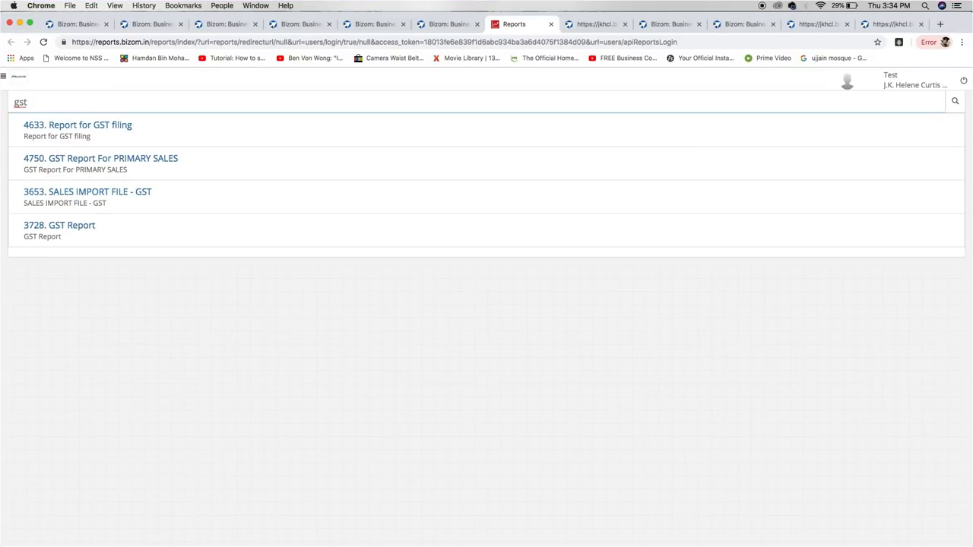
pyautogui.press('BackSpace')
pyautogui.press('BackSpace')
pyautogui.press('BackSpace')
pyautogui.write('sales')
pyautogui.press('BackSpace')
pyautogui.press('BackSpace')
pyautogui.press('BackSpace')
pyautogui.press('BackSpace')
pyautogui.press('BackSpace')
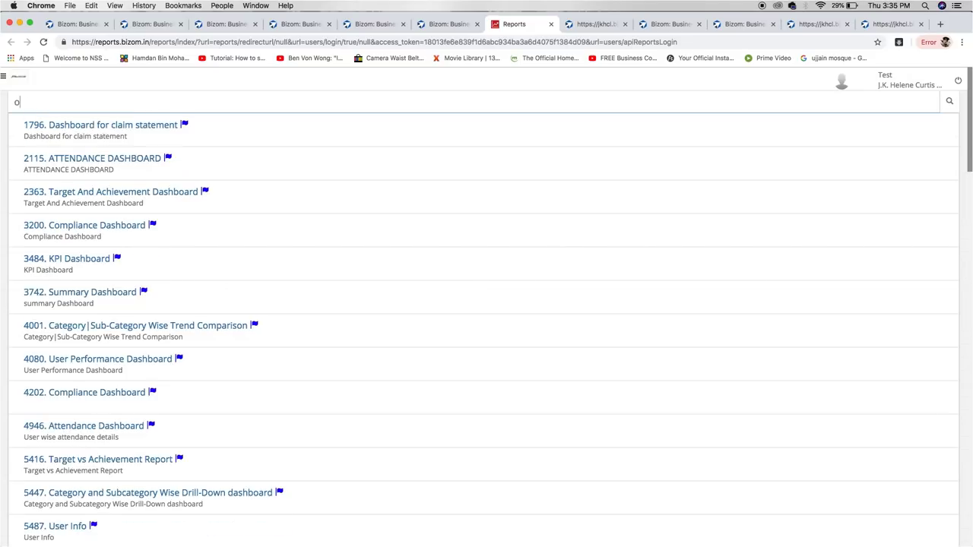
pyautogui.write('outlet')
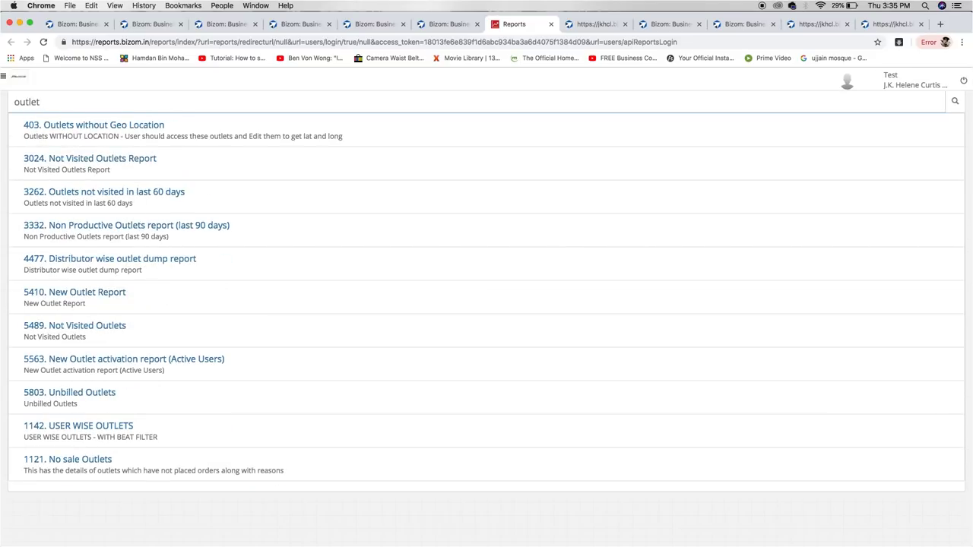